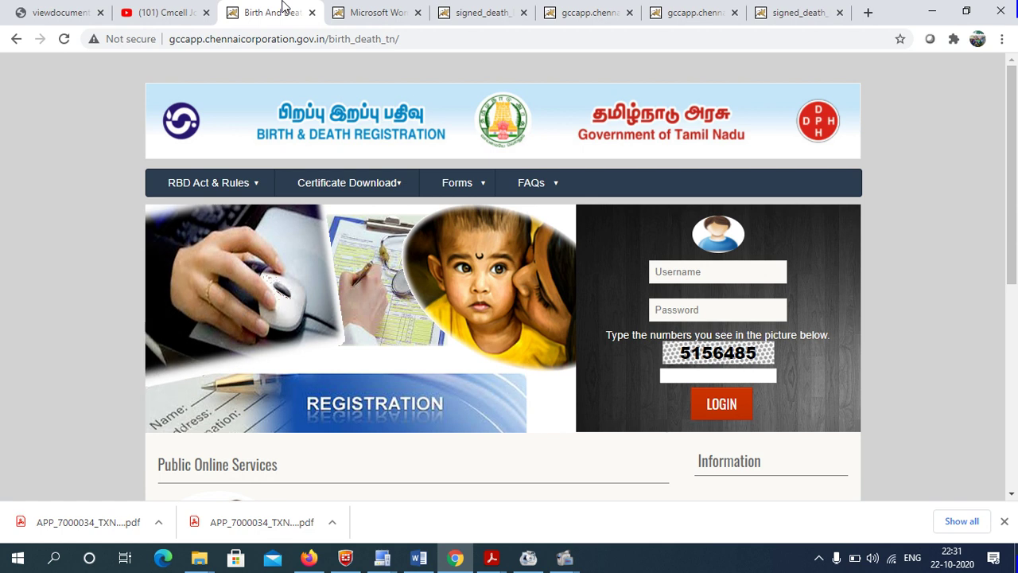
- Glance at the YouTube channel page, then return to the registration portal tab
left_click(181, 11)
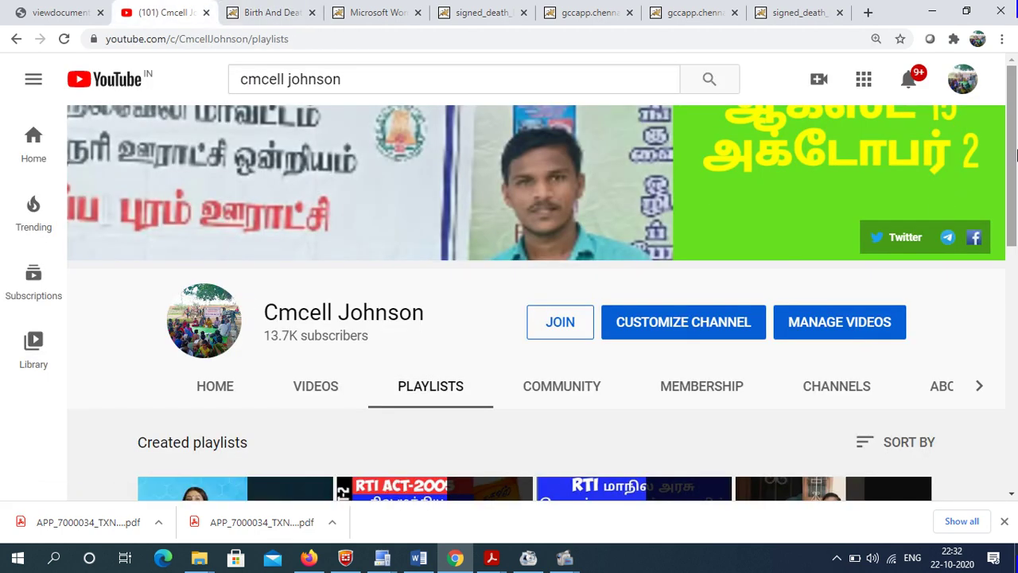
left_click_drag(1015, 155, 1012, 274)
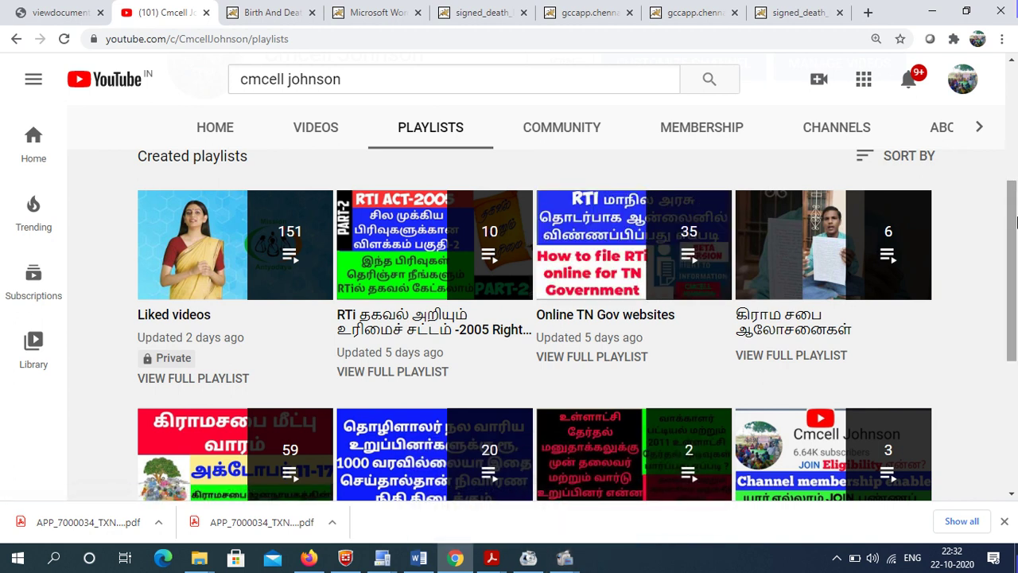
left_click_drag(1016, 222, 1000, 94)
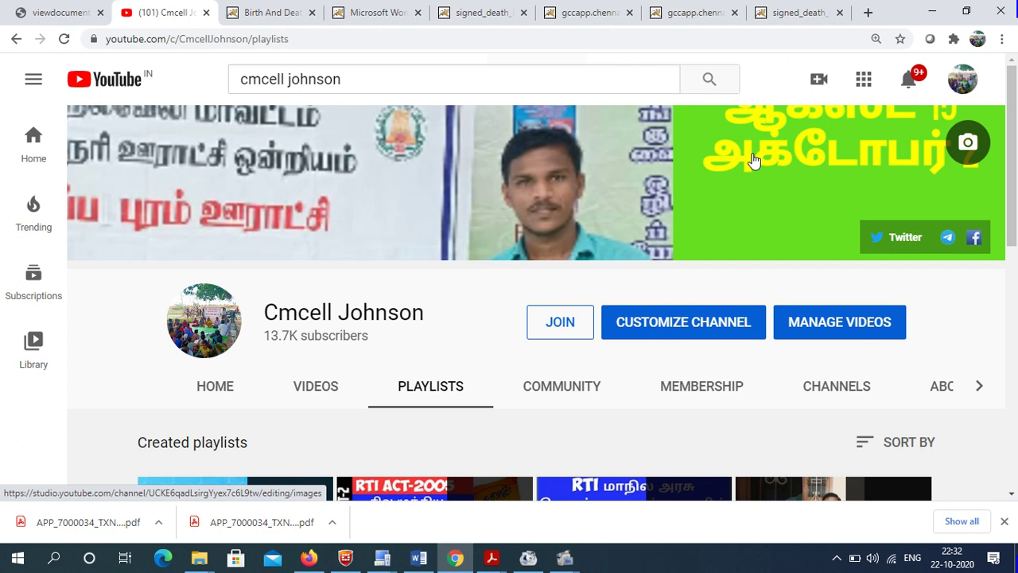
left_click(263, 8)
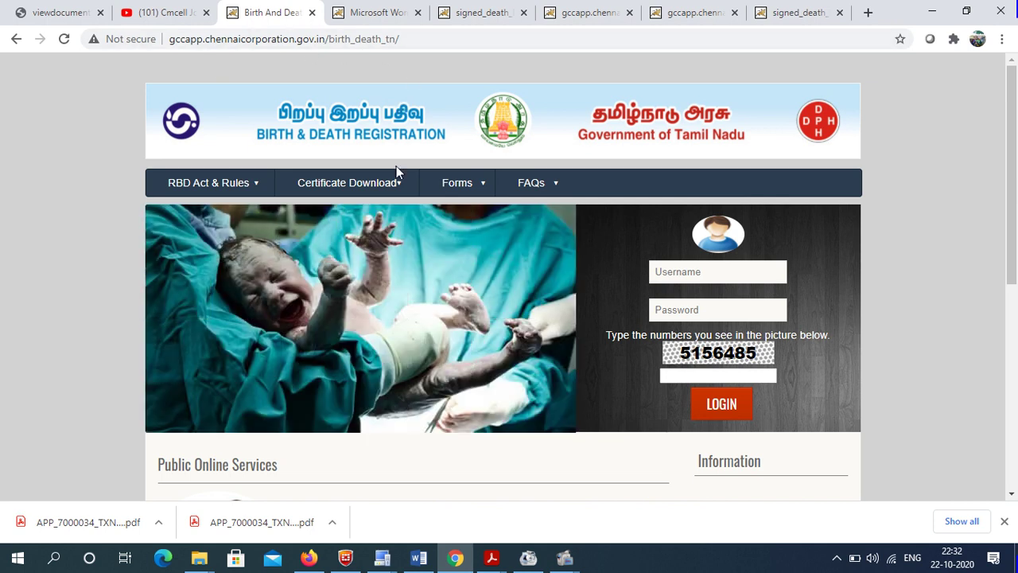
- Open the Birth certificate search, go back Home, and show the Certificate Download menu again
left_click(395, 188)
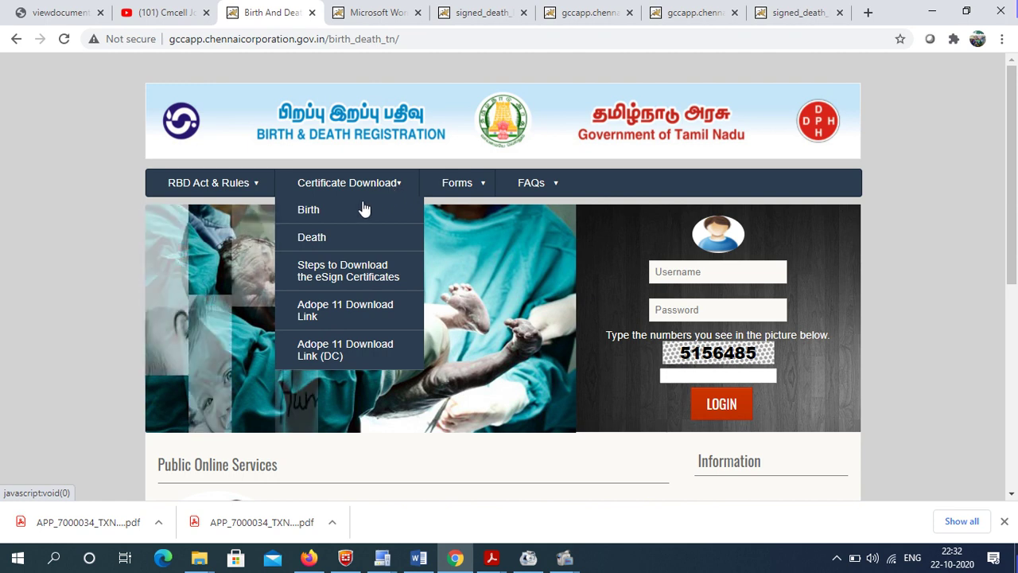
left_click(309, 217)
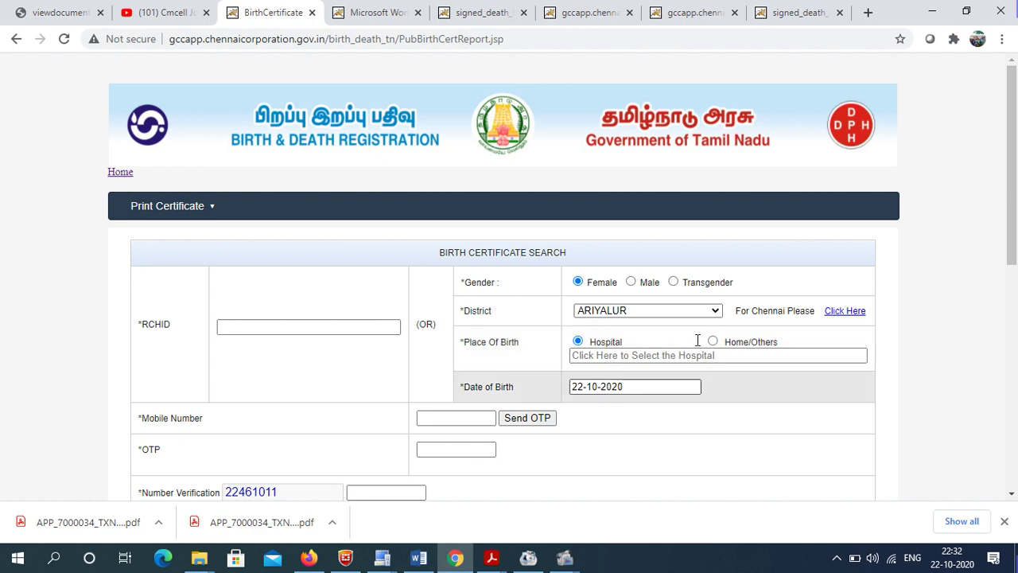
scroll(1016, 220, "down", 1)
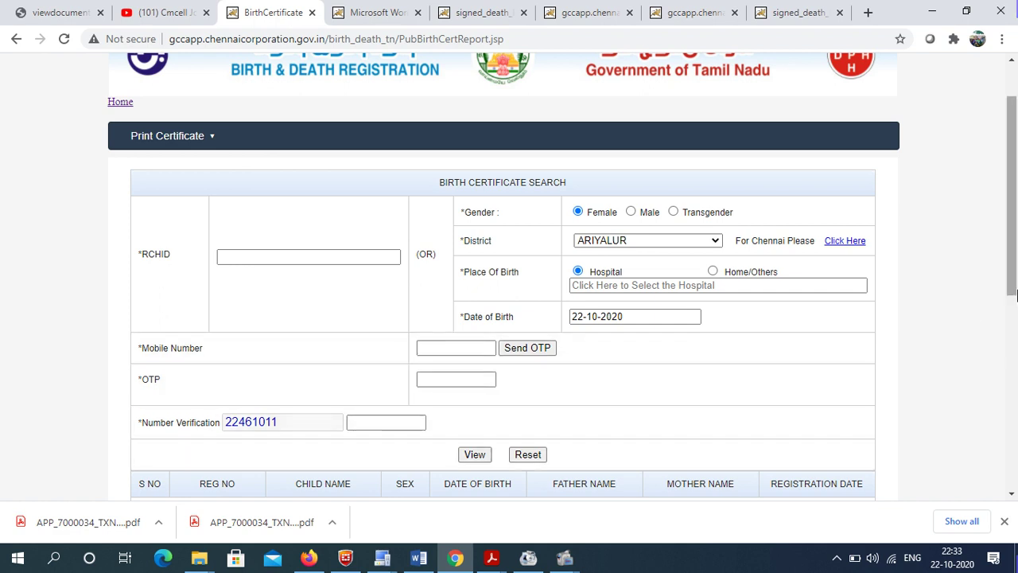
scroll(1014, 291, "up", 1)
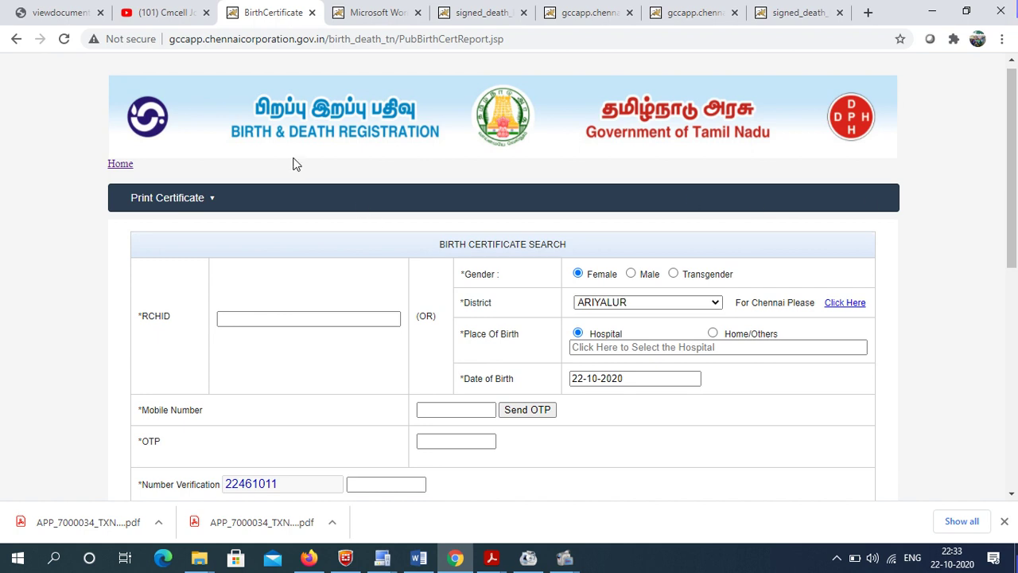
left_click(120, 165)
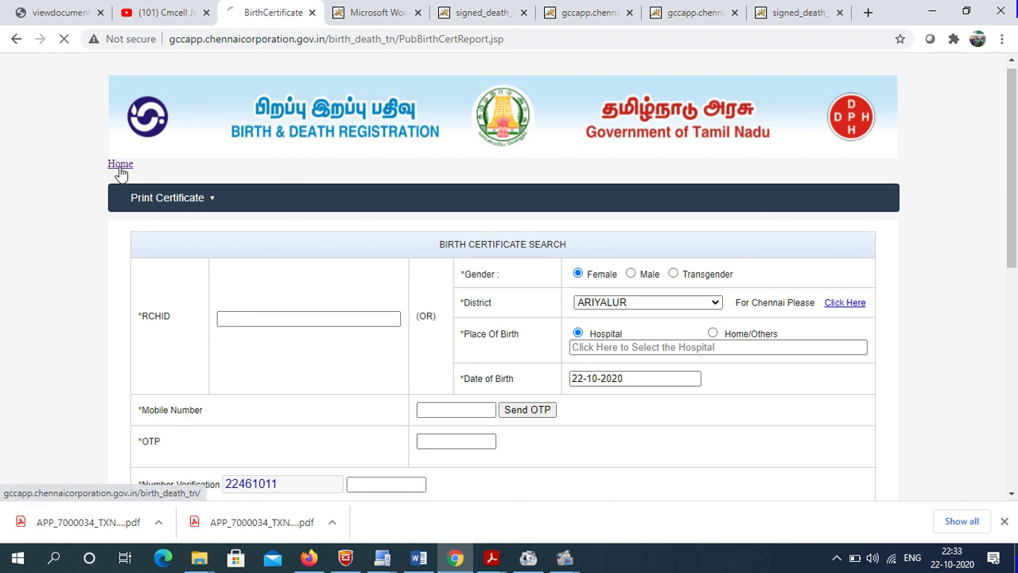
mouse_move(343, 193)
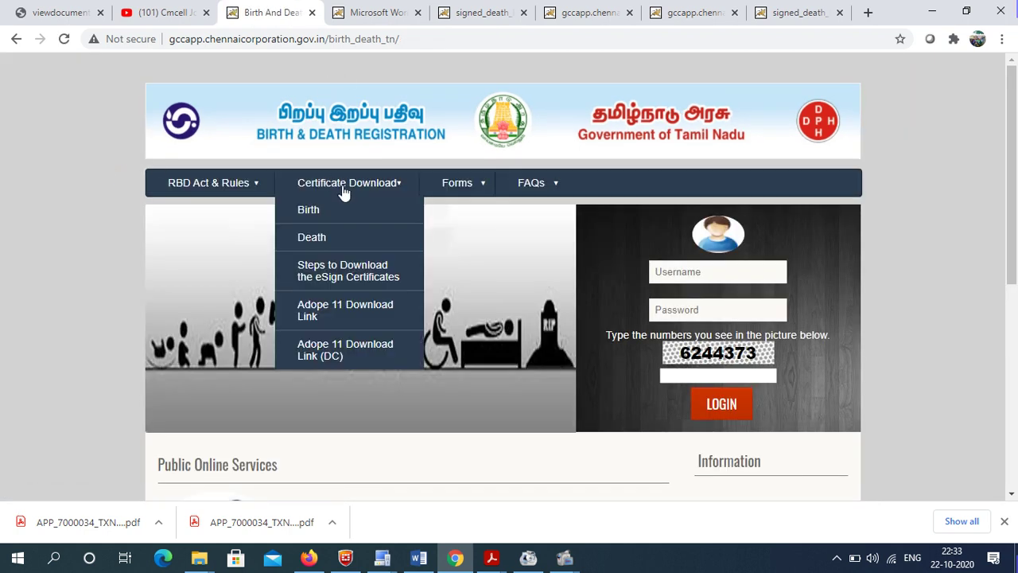
- Open the Death certificate search, pick TIRUNELVELI, and close the hospital list without choosing one
left_click(314, 241)
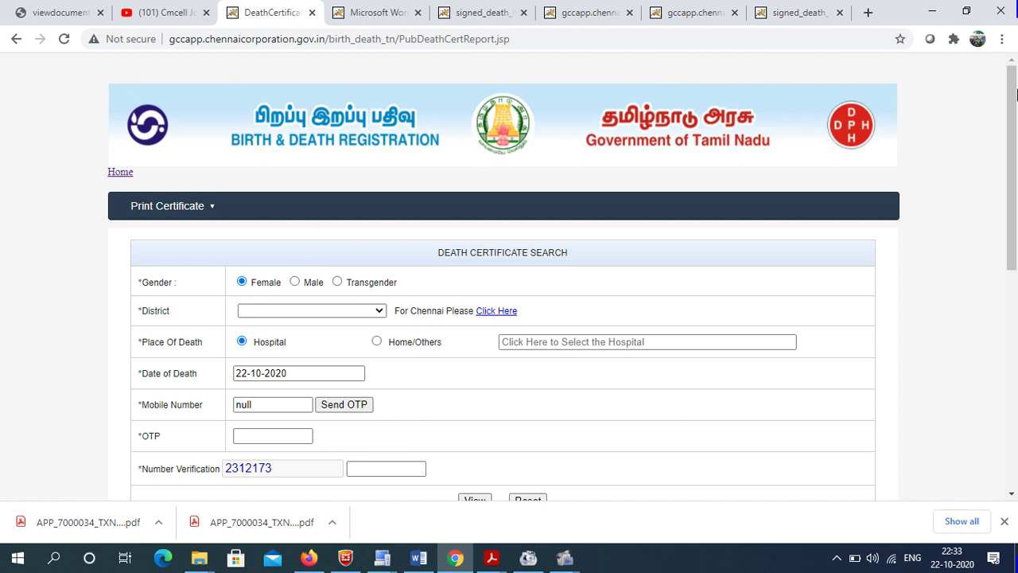
left_click_drag(1016, 125, 1016, 174)
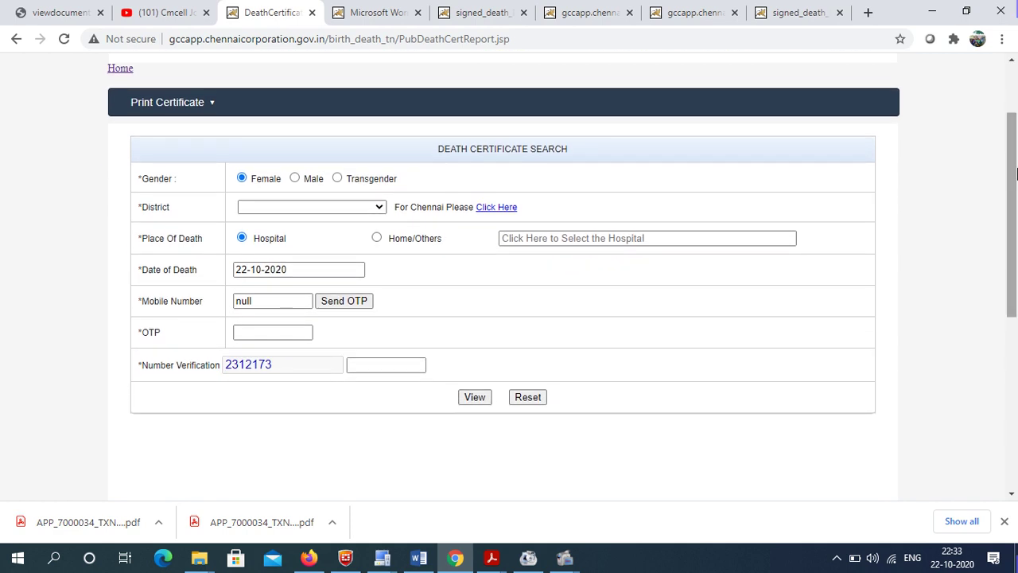
left_click(378, 208)
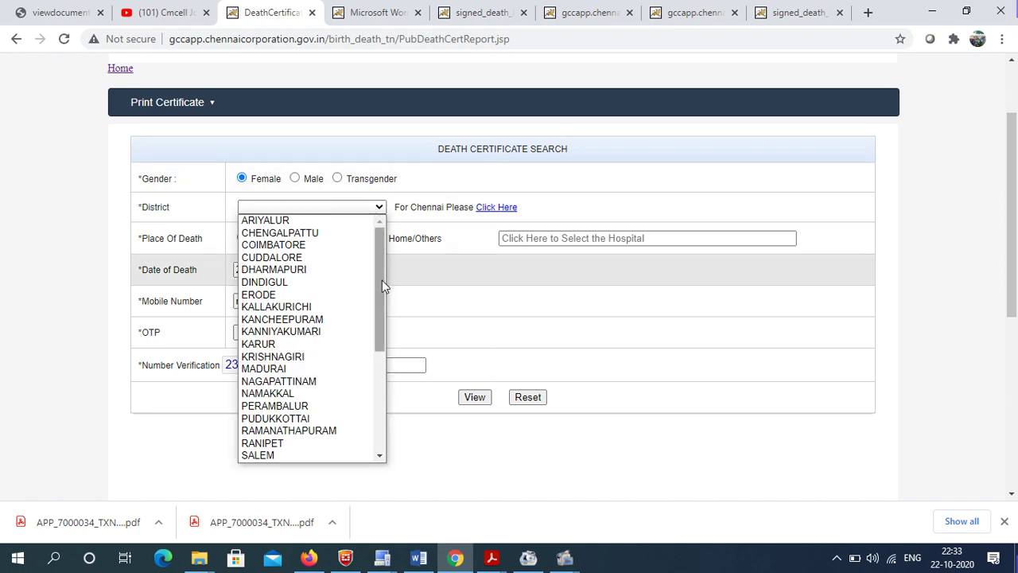
left_click_drag(382, 280, 383, 385)
left_click(329, 383)
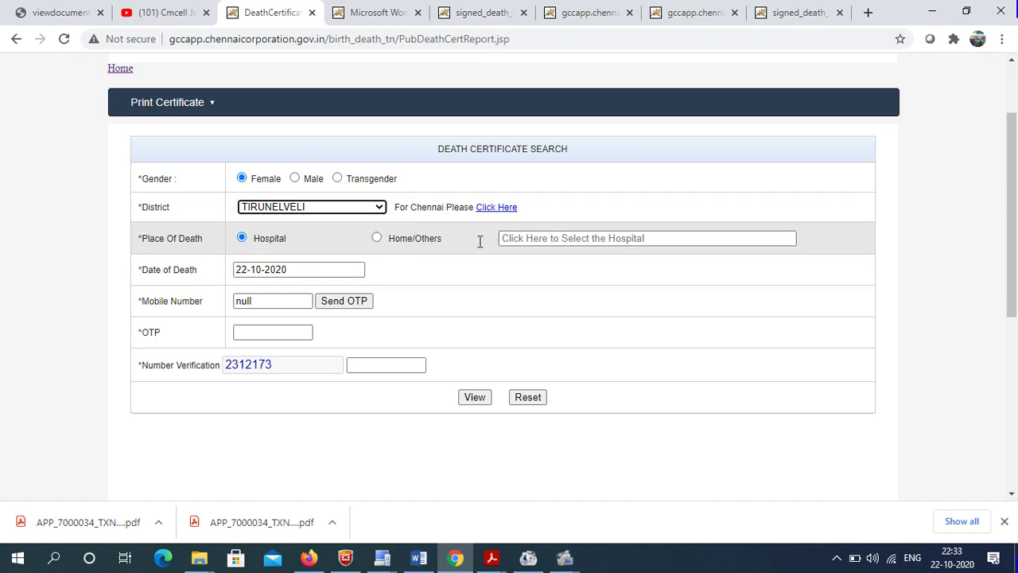
left_click(546, 237)
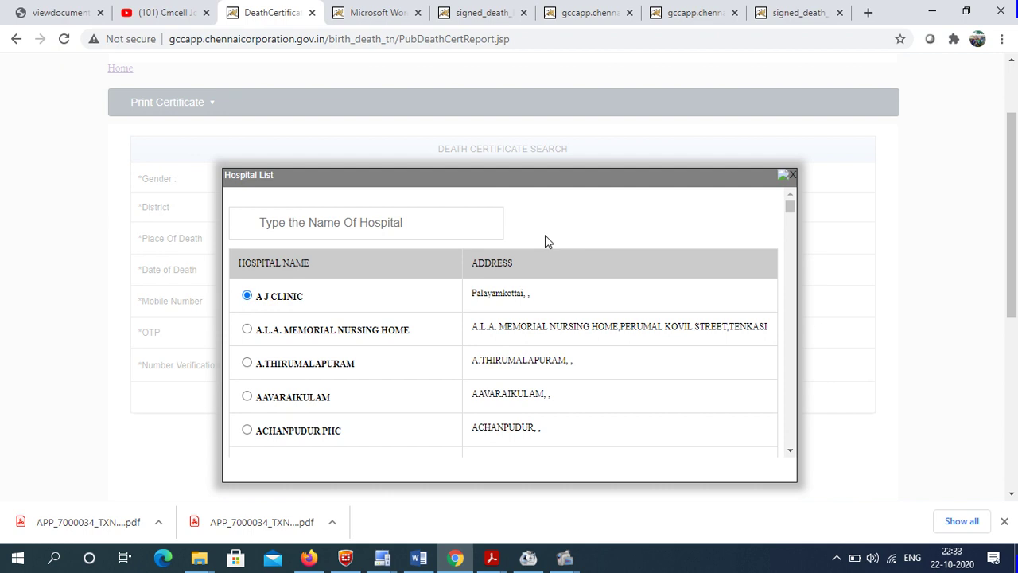
left_click(371, 229)
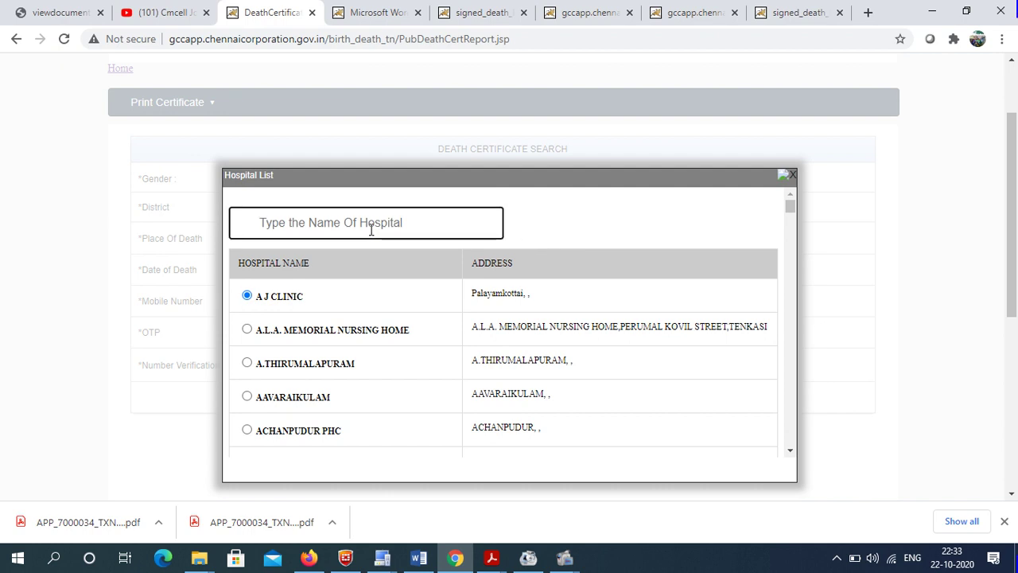
left_click(793, 179)
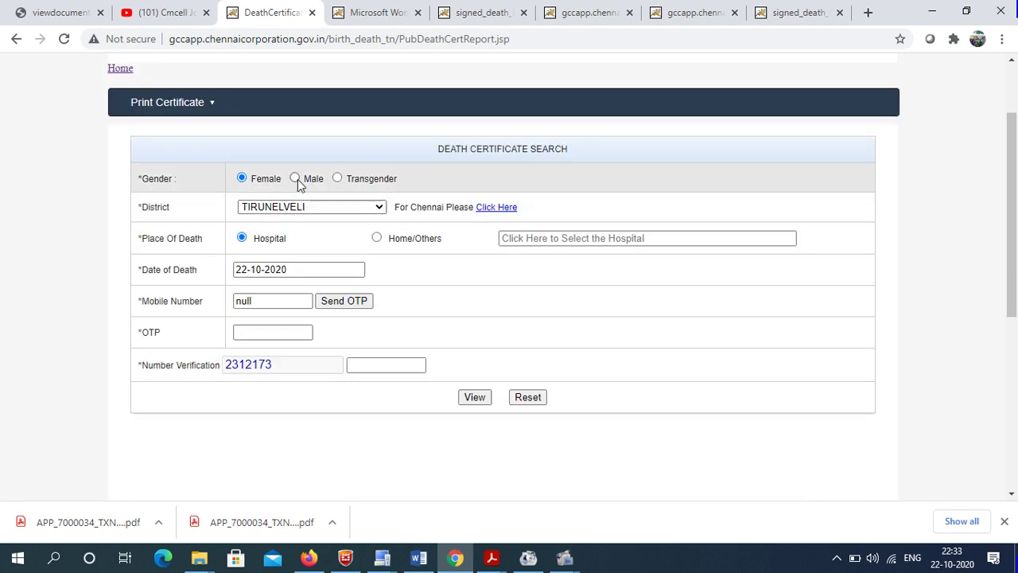
- Set gender to Male and change the district to THE NILGIRIS
left_click(295, 178)
left_click(310, 208)
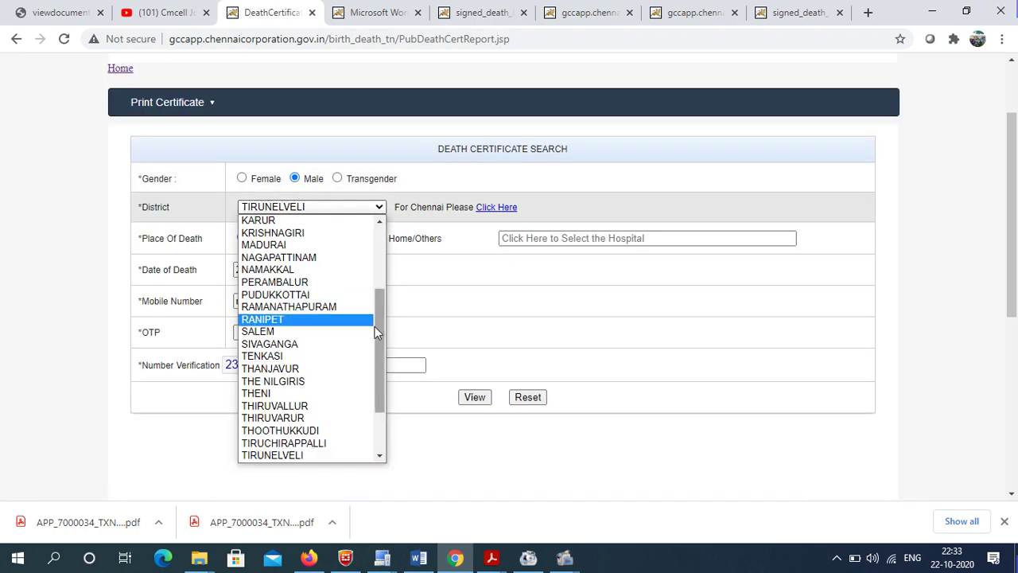
left_click_drag(380, 331, 382, 371)
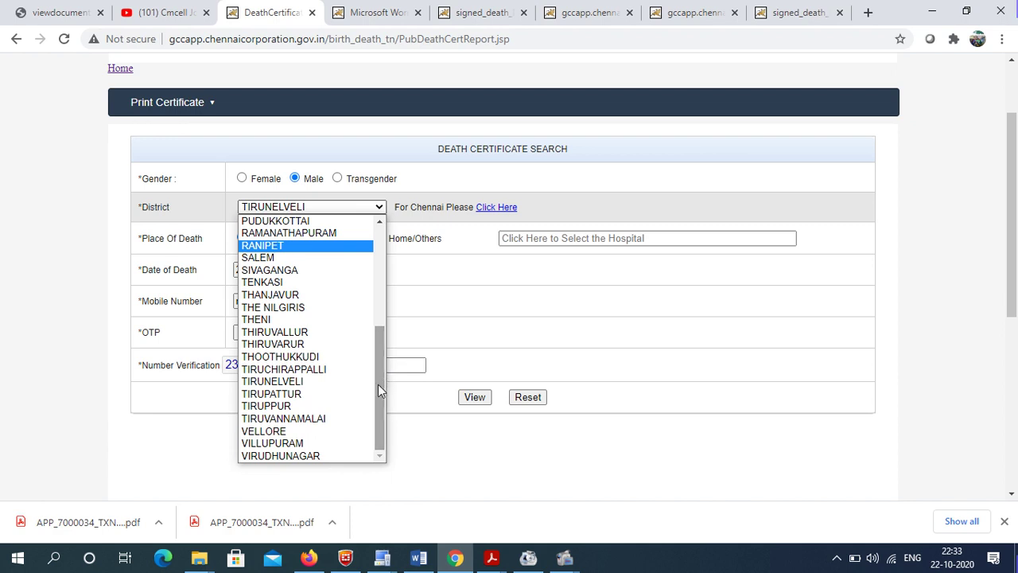
left_click(291, 307)
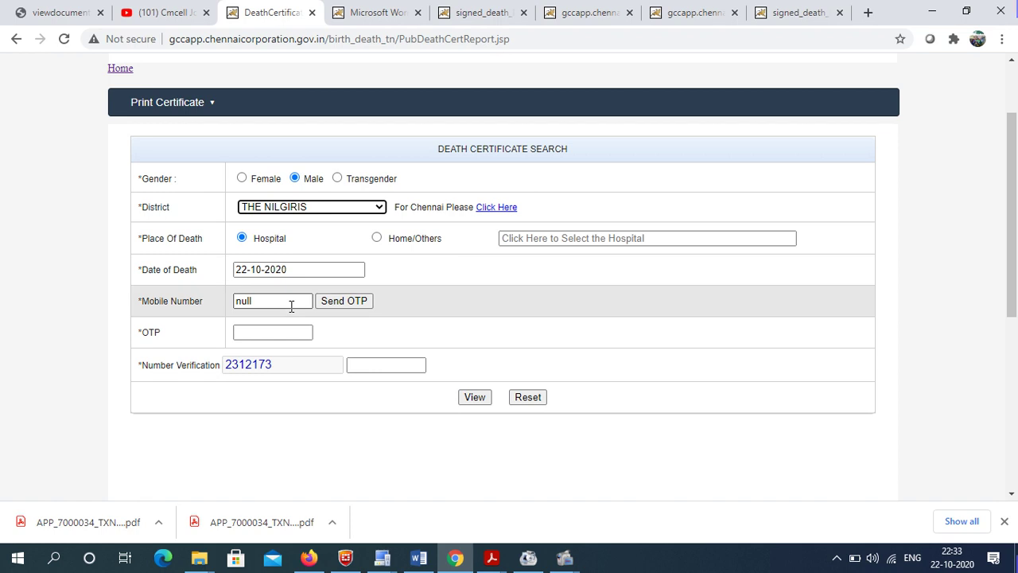
- Set place of death to Home/Others and the date of death to 11-07-2020
left_click(377, 239)
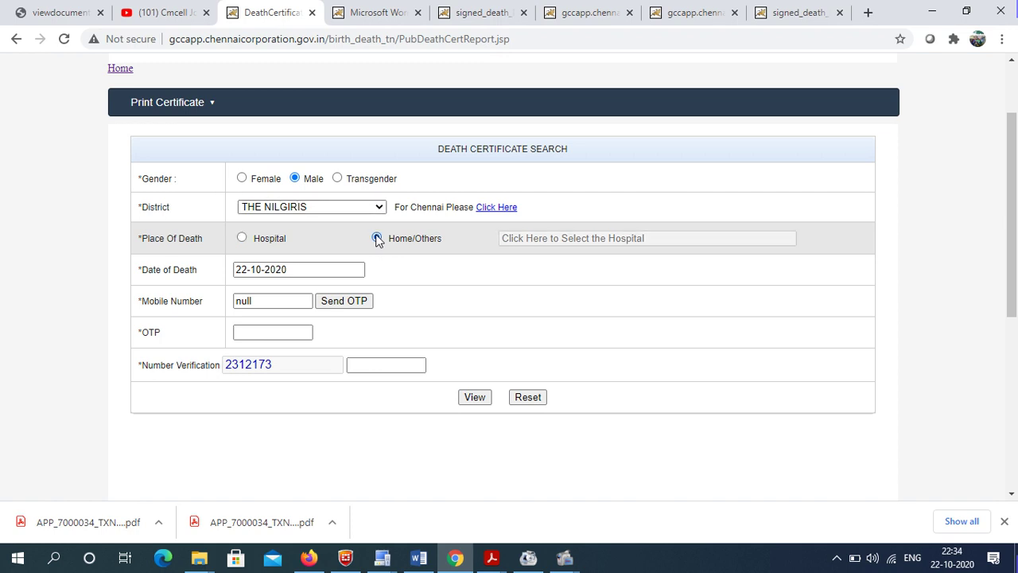
left_click(293, 271)
left_click(320, 294)
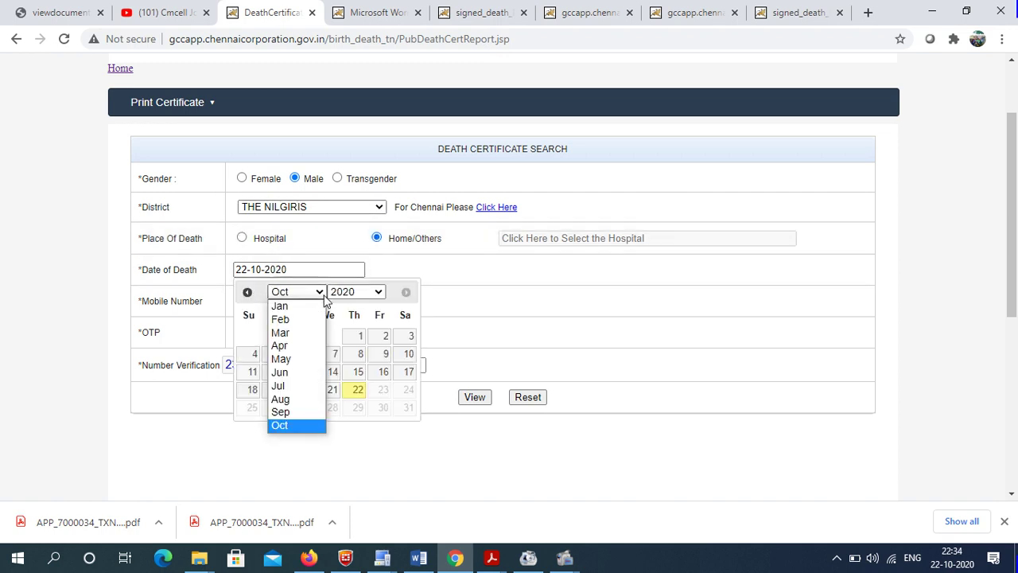
left_click(294, 386)
left_click(409, 354)
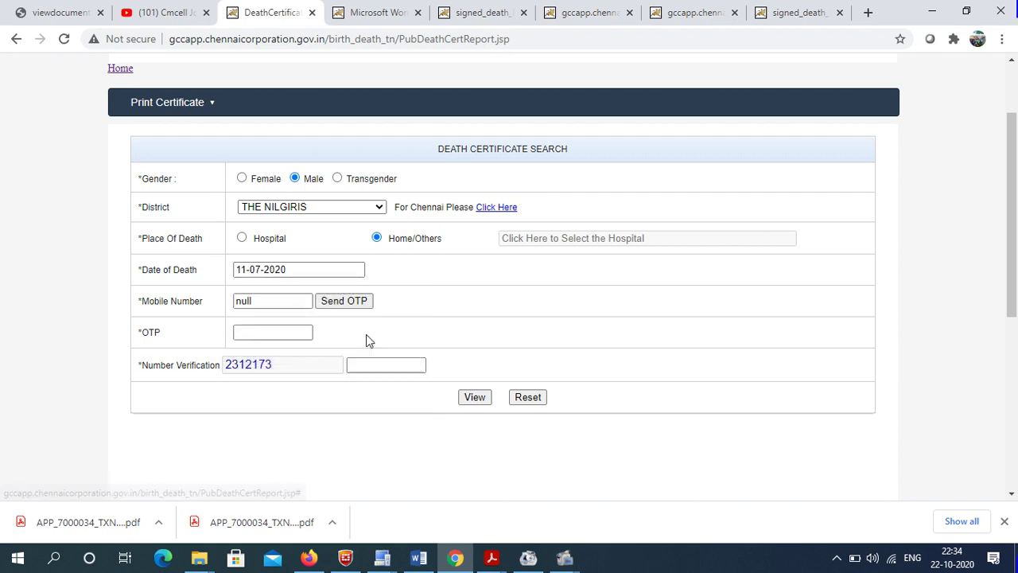
- Replace the mobile number field with the user's mobile number and request an OTP
left_click(284, 301)
key("BackSpace")
key("BackSpace")
key("BackSpace")
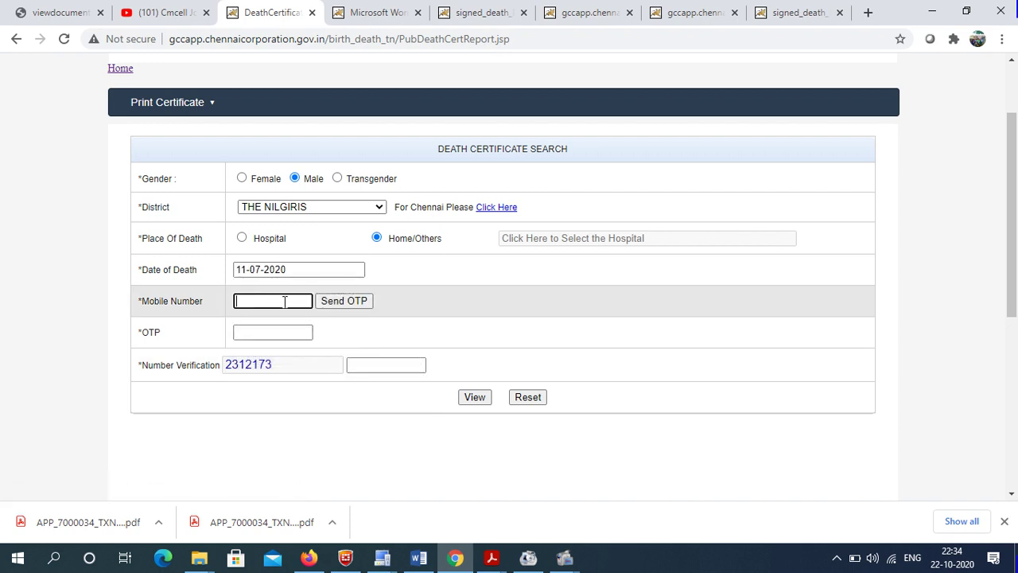
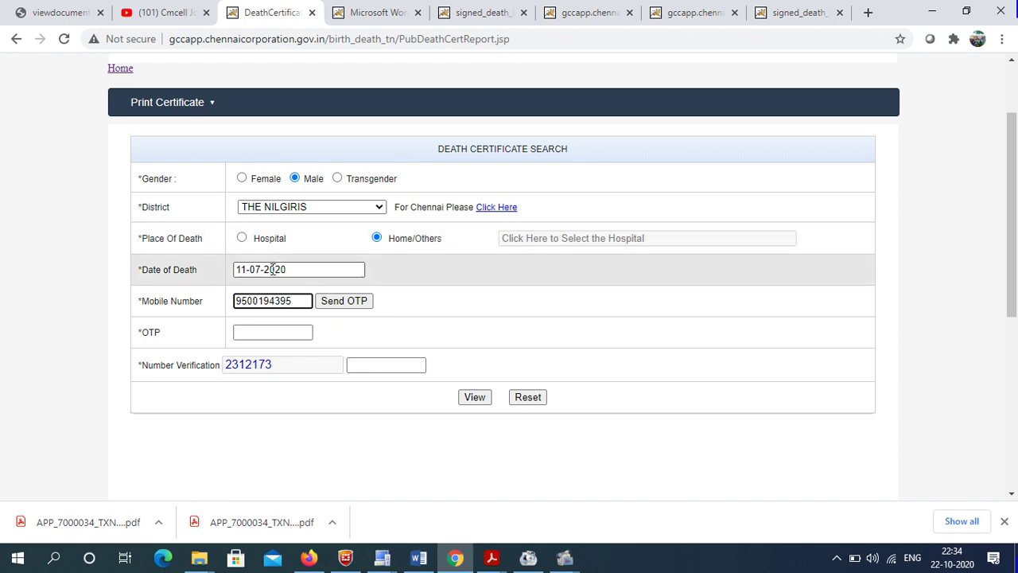
left_click(357, 297)
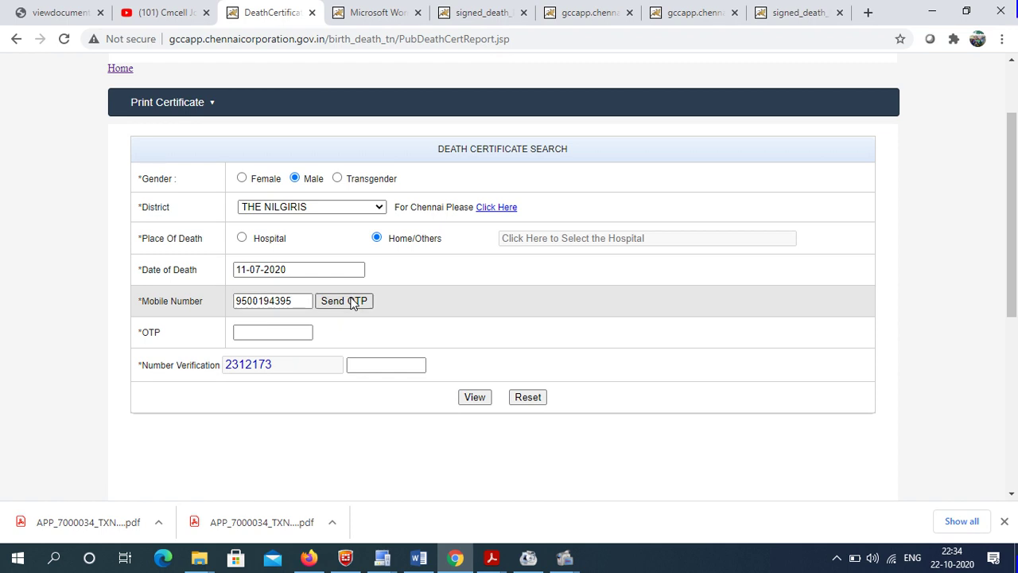
left_click(271, 333)
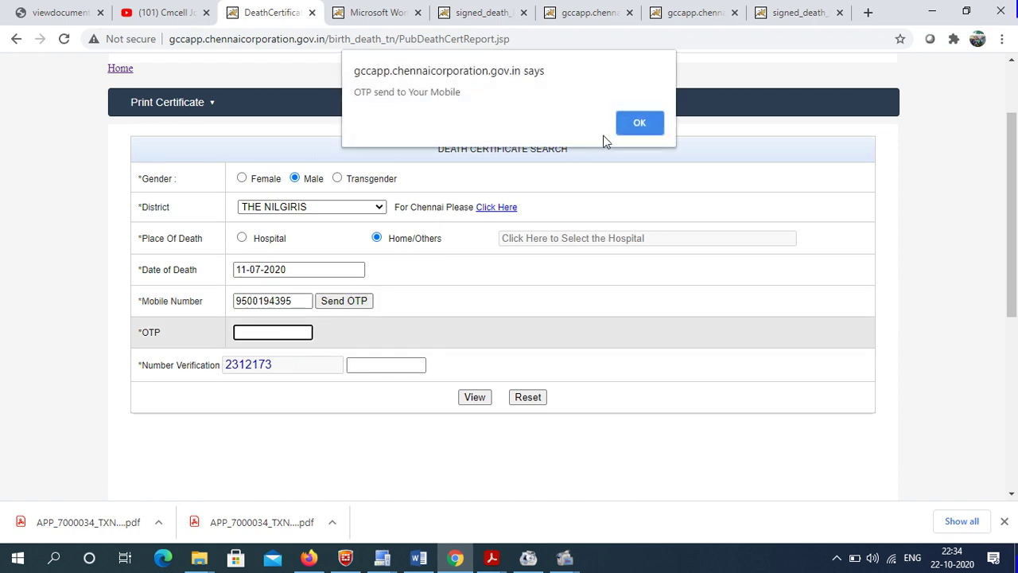
- Dismiss the OTP notice, enter the received OTP and verification number, and submit
left_click(659, 124)
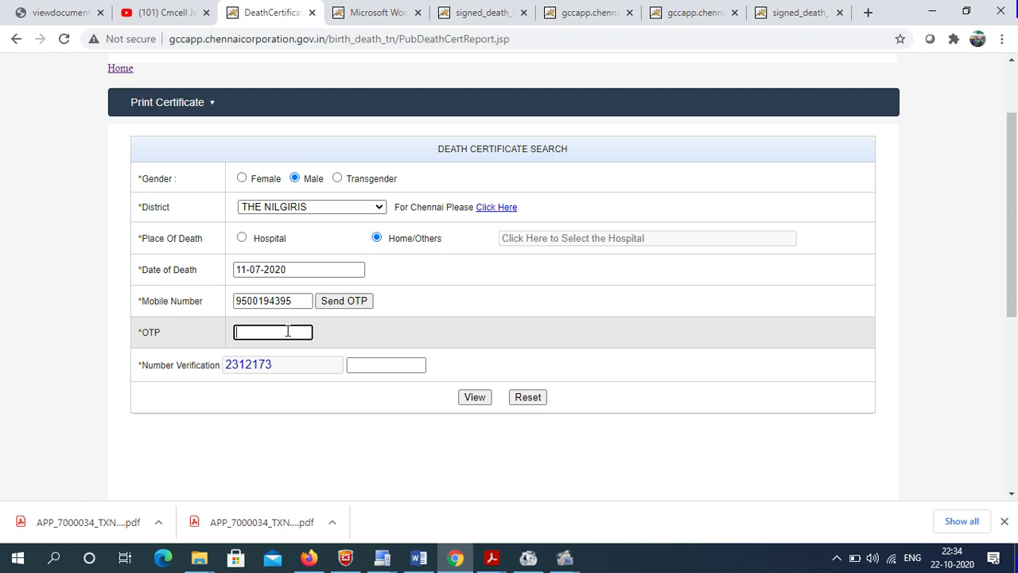
left_click(368, 364)
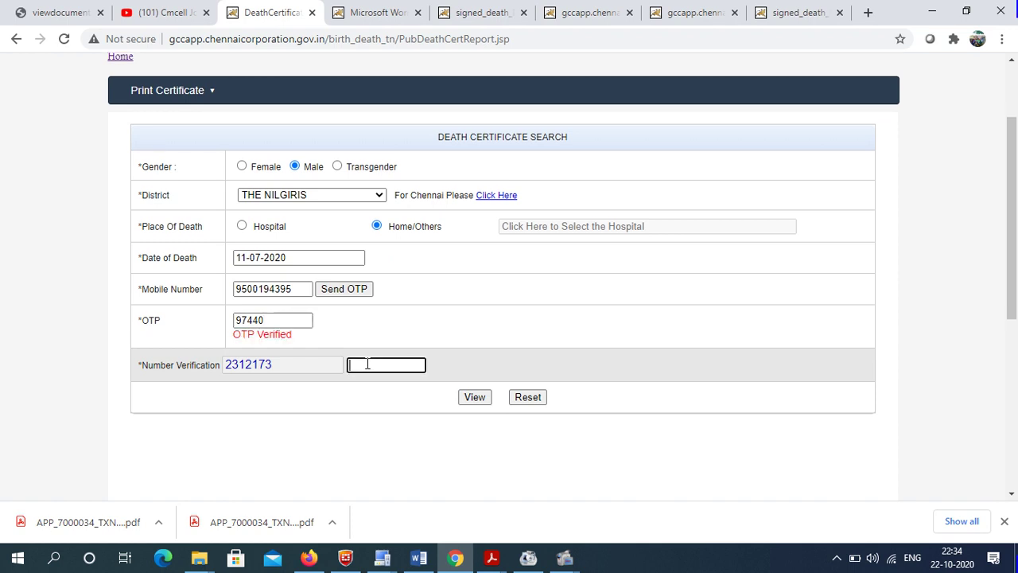
left_click(483, 396)
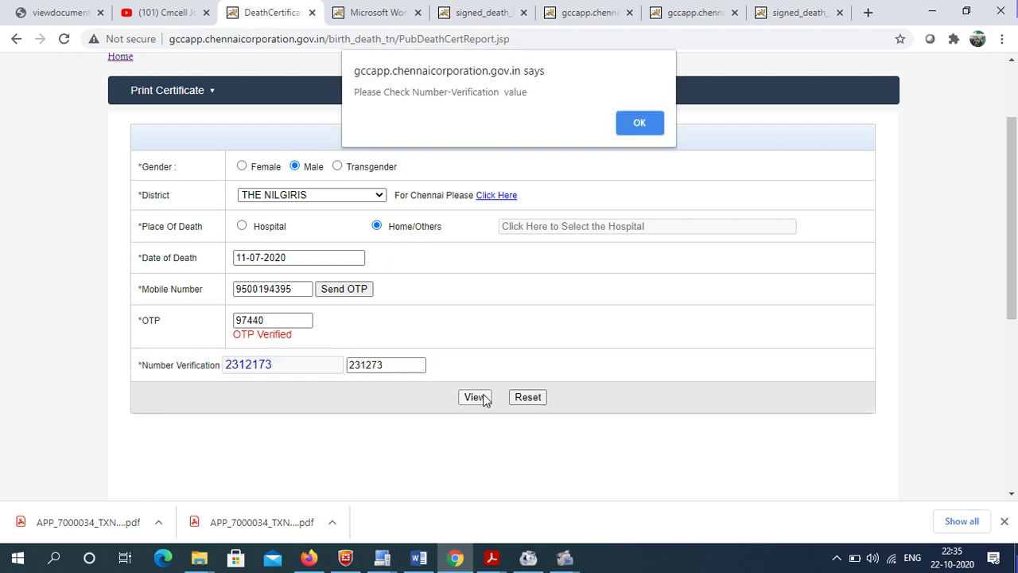
- Fix the mistyped verification number after the warning and resubmit the search
left_click(635, 128)
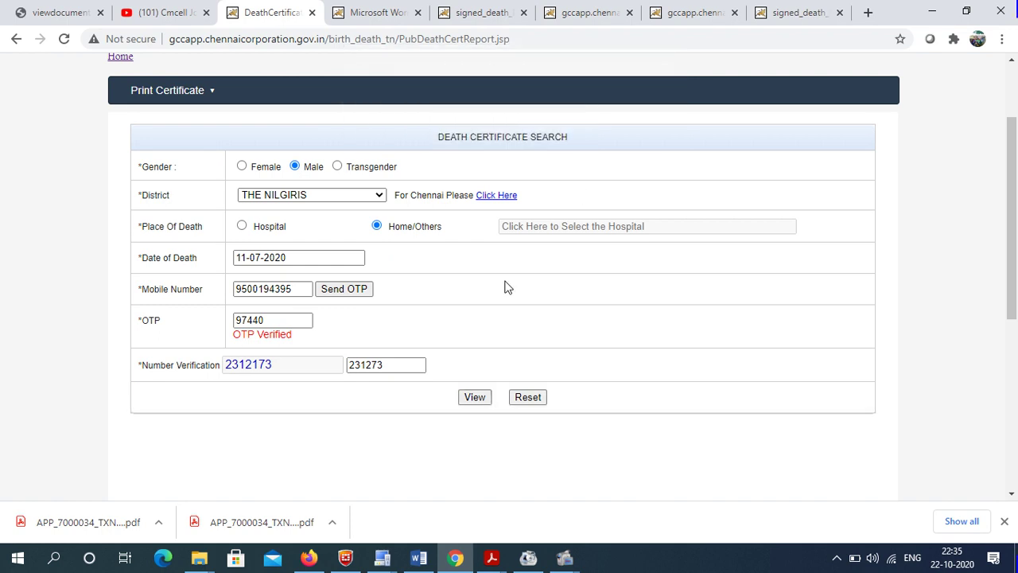
left_click(364, 370)
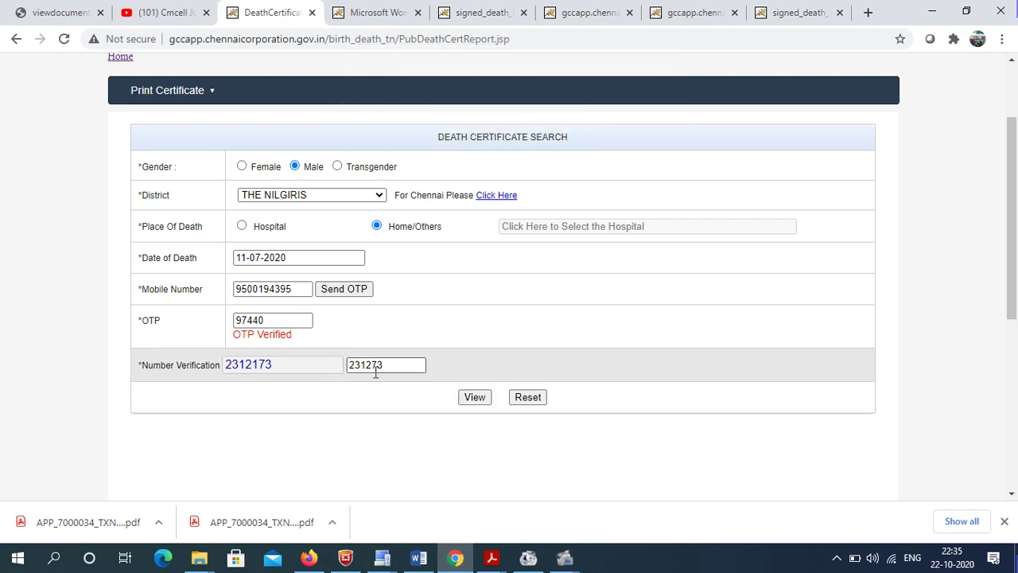
left_click(371, 368)
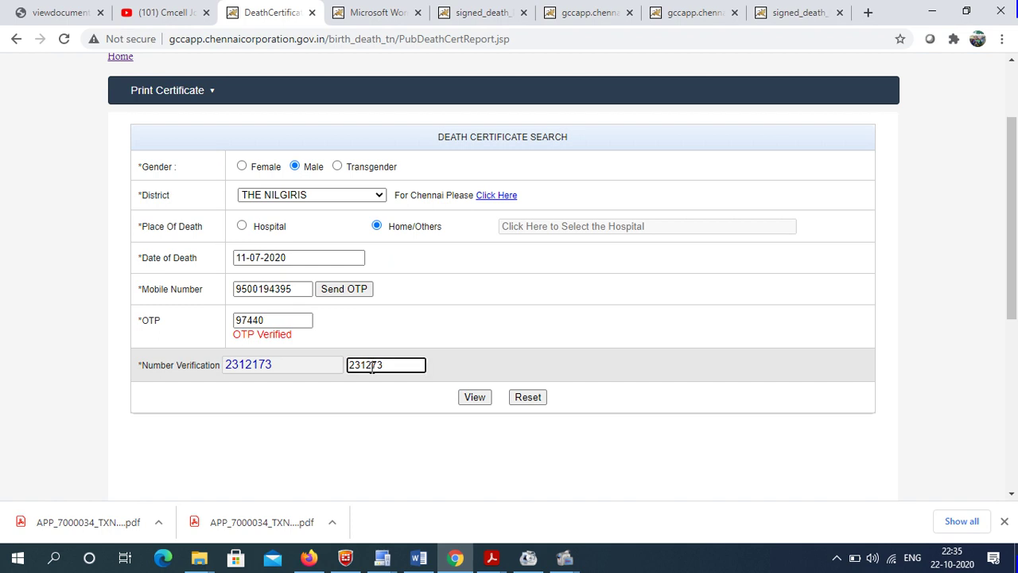
type("1")
left_click(475, 397)
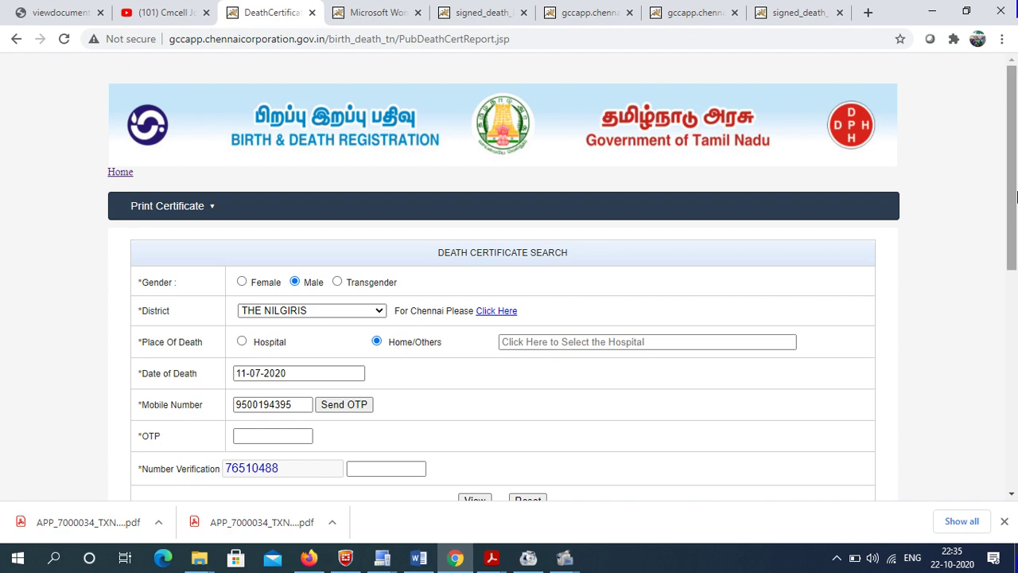
- Scroll down to the results table of 12 male death records dated 11/07/2020
left_click_drag(1016, 195, 1016, 398)
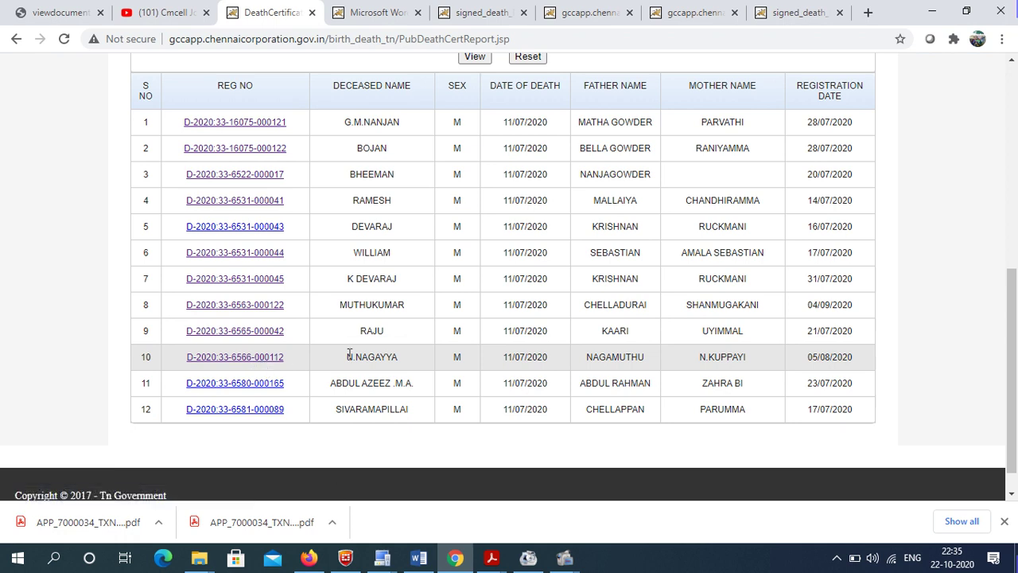
left_click(374, 11)
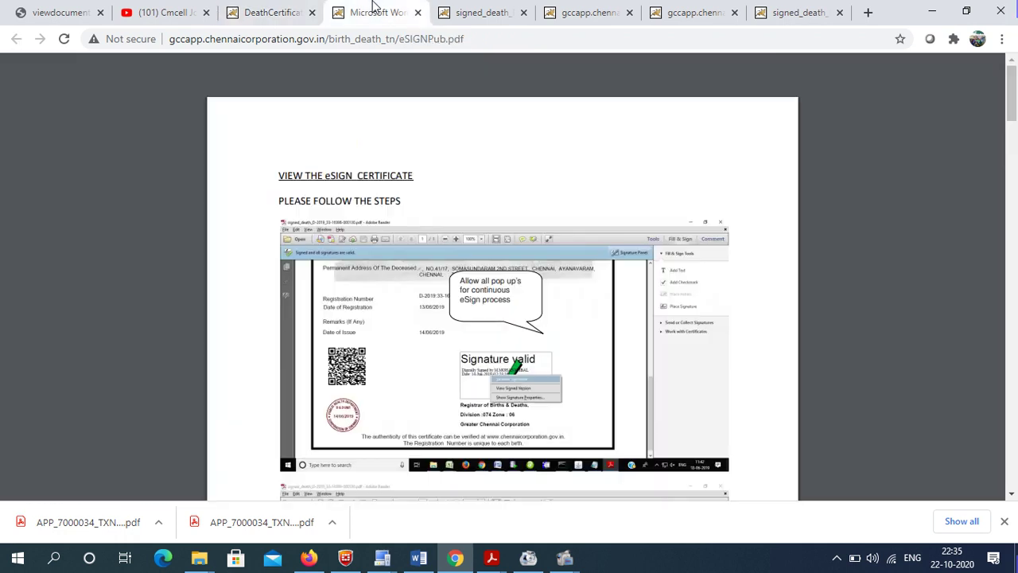
key("ctrl+Tab")
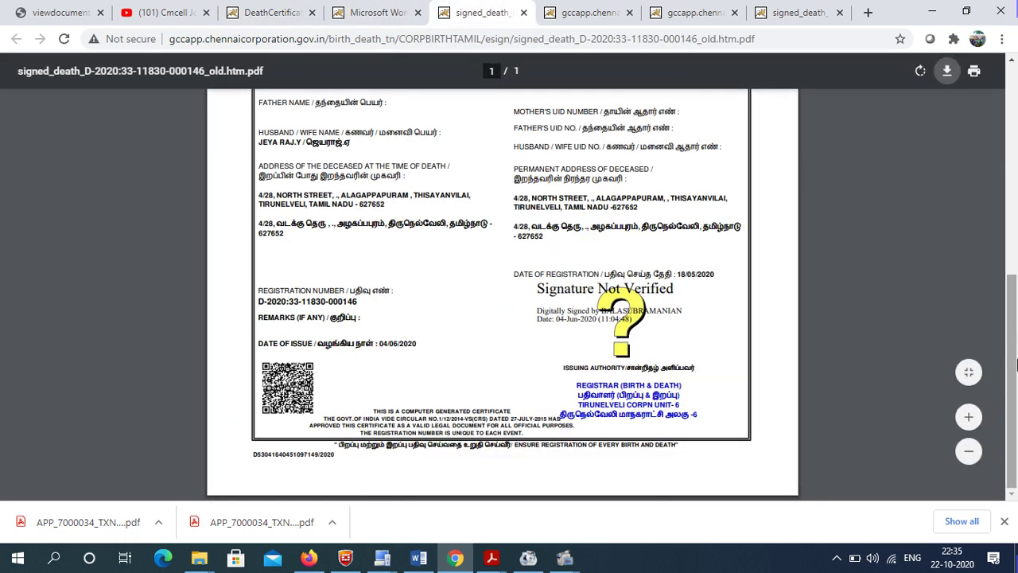
scroll(1016, 160, "up", 5)
scroll(1016, 160, "up", 1)
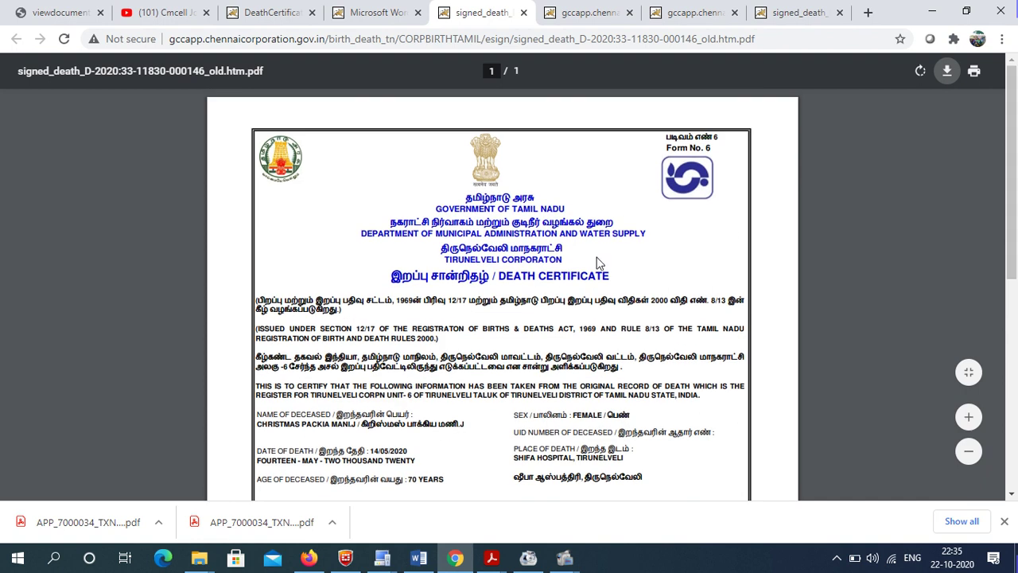
left_click(589, 12)
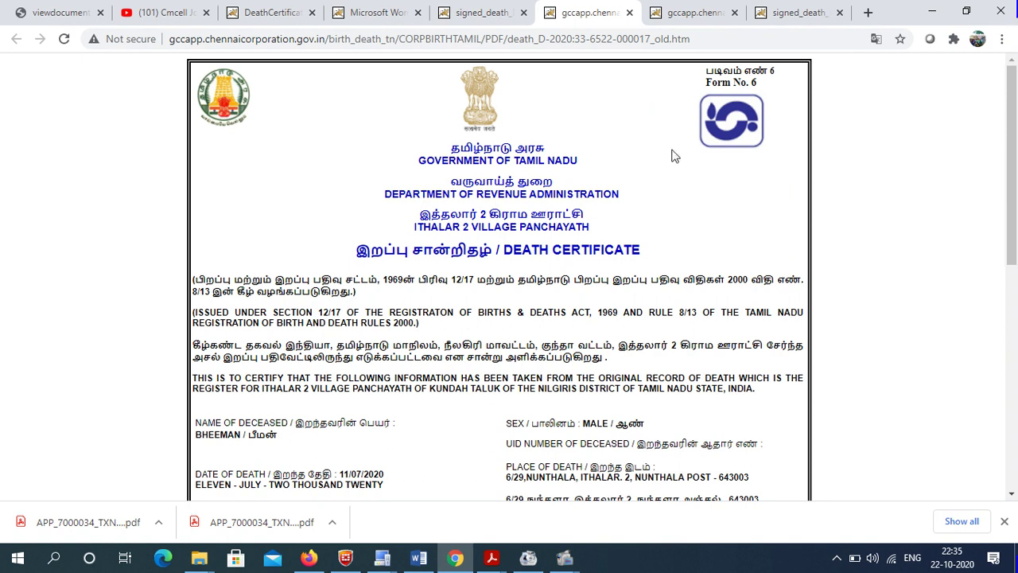
left_click_drag(1014, 108, 1017, 366)
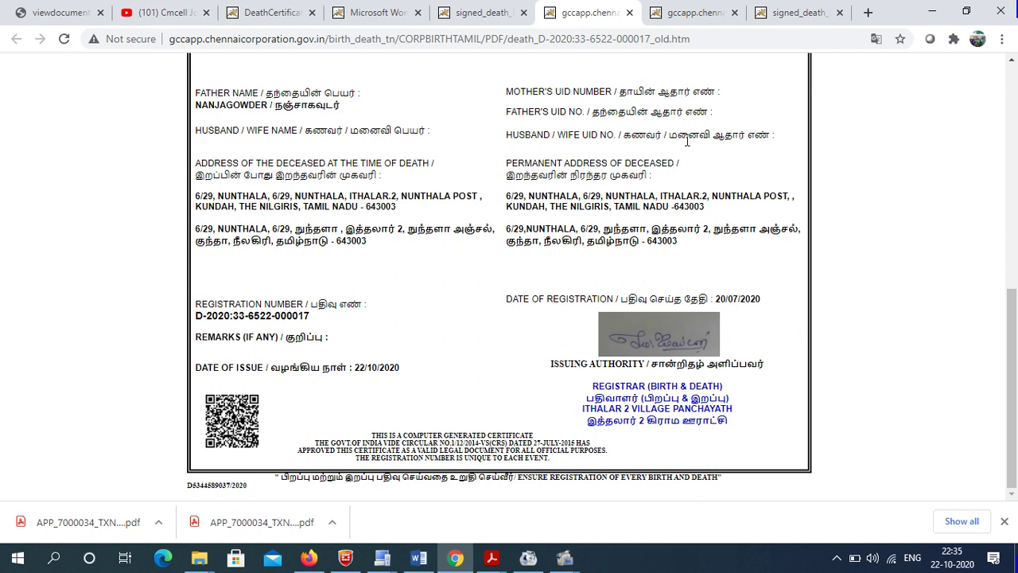
left_click(675, 8)
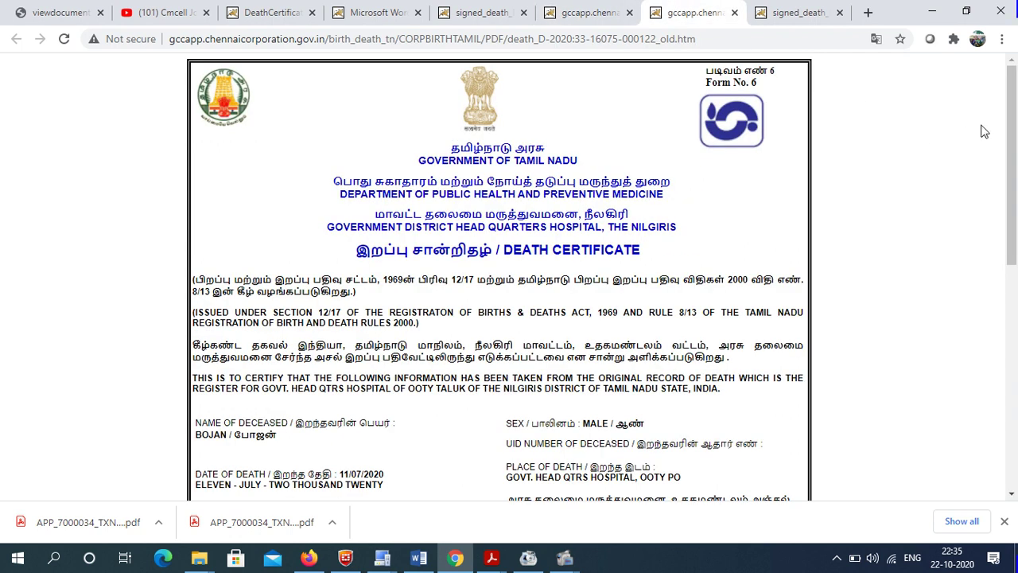
left_click_drag(1014, 122, 1016, 356)
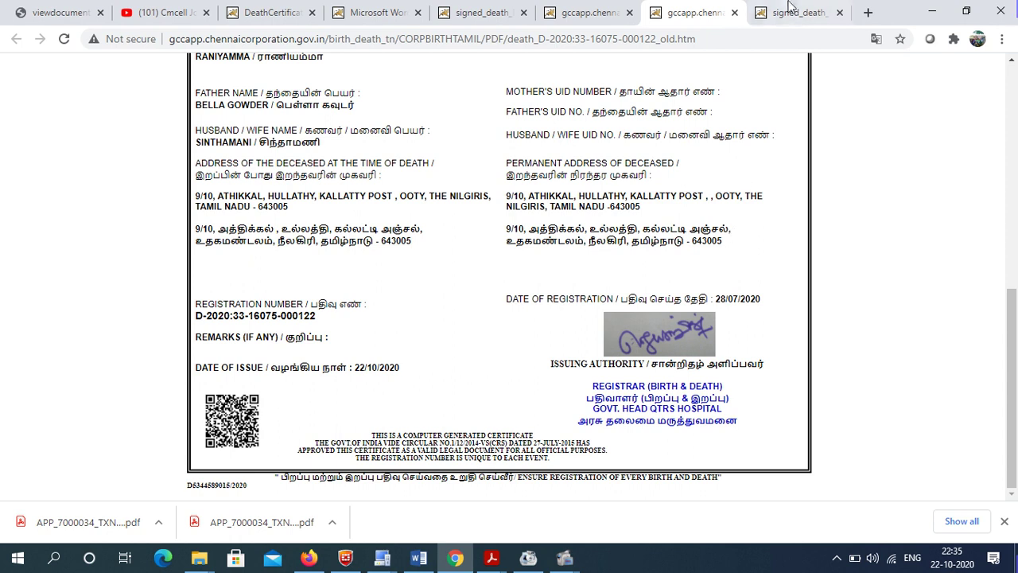
left_click(788, 10)
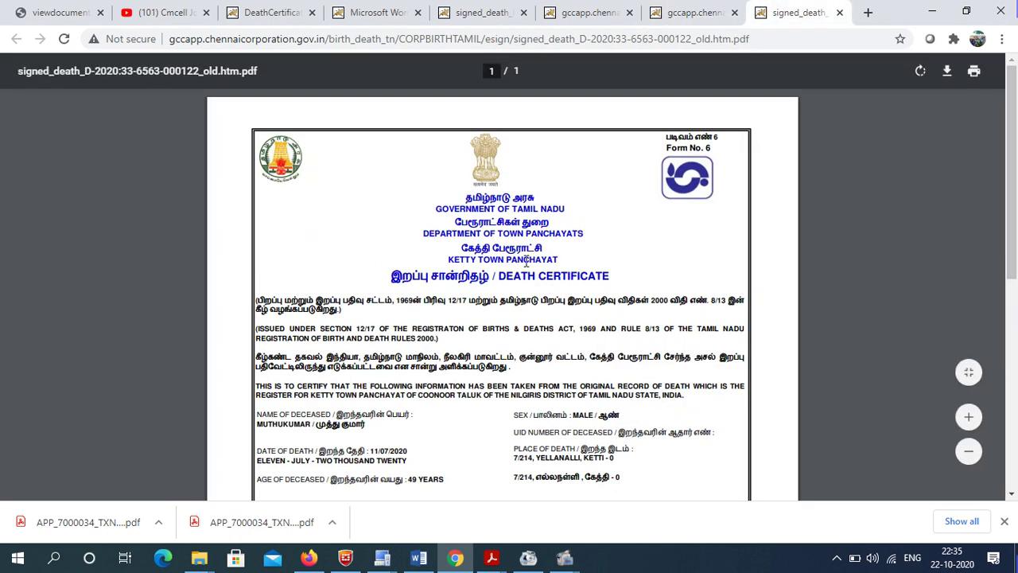
left_click_drag(1016, 204, 1016, 407)
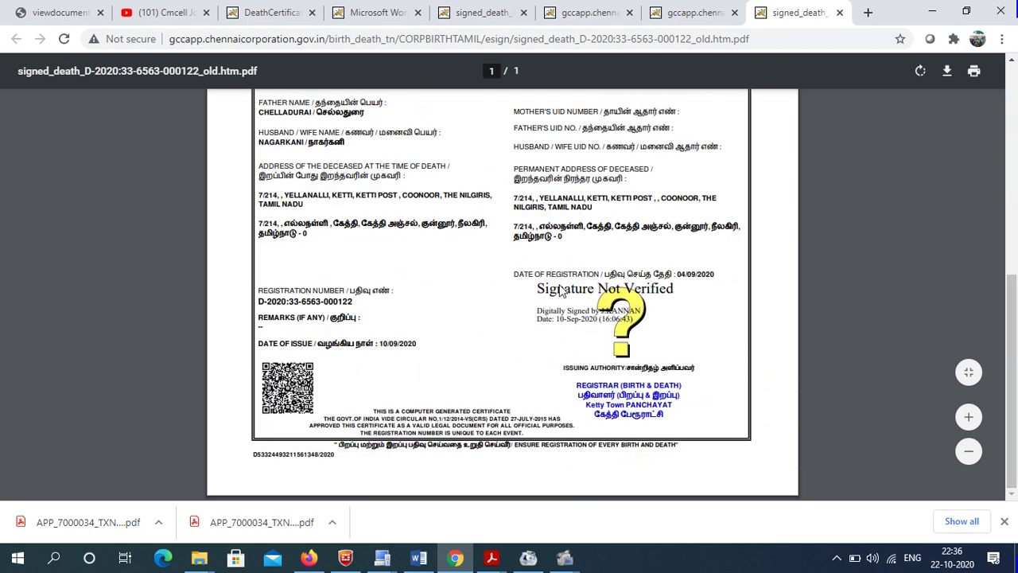
left_click(257, 12)
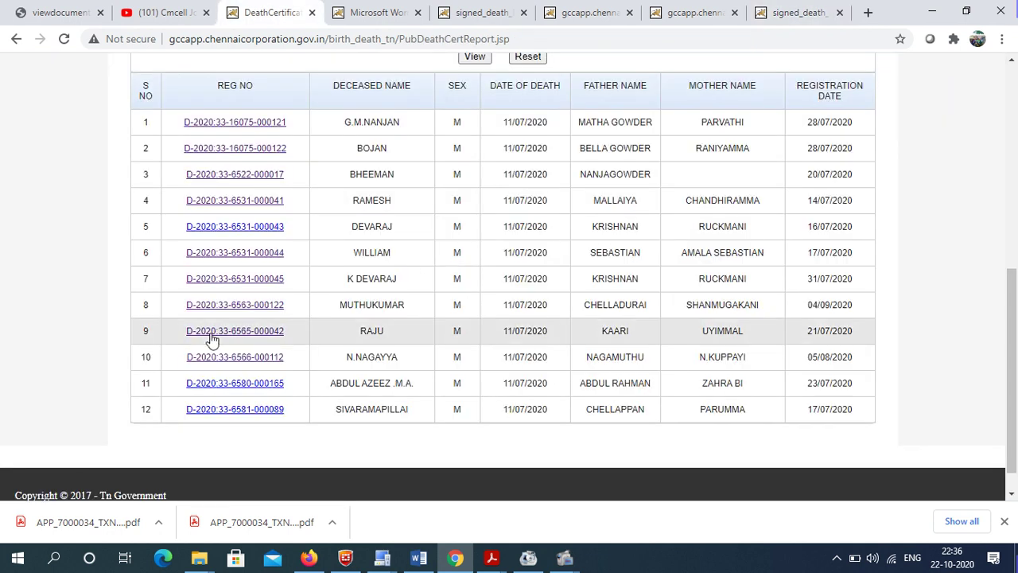
- Open the eleventh record's signed certificate and save the PDF to Downloads
left_click(243, 389)
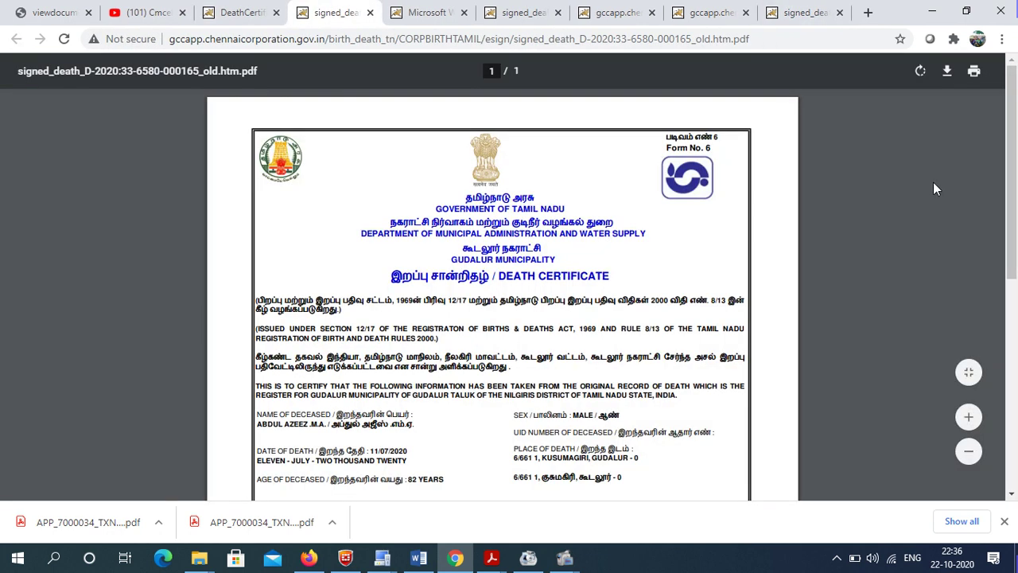
mouse_move(1014, 162)
left_mouse_down()
mouse_move(1017, 372)
mouse_move(1000, 181)
left_mouse_up()
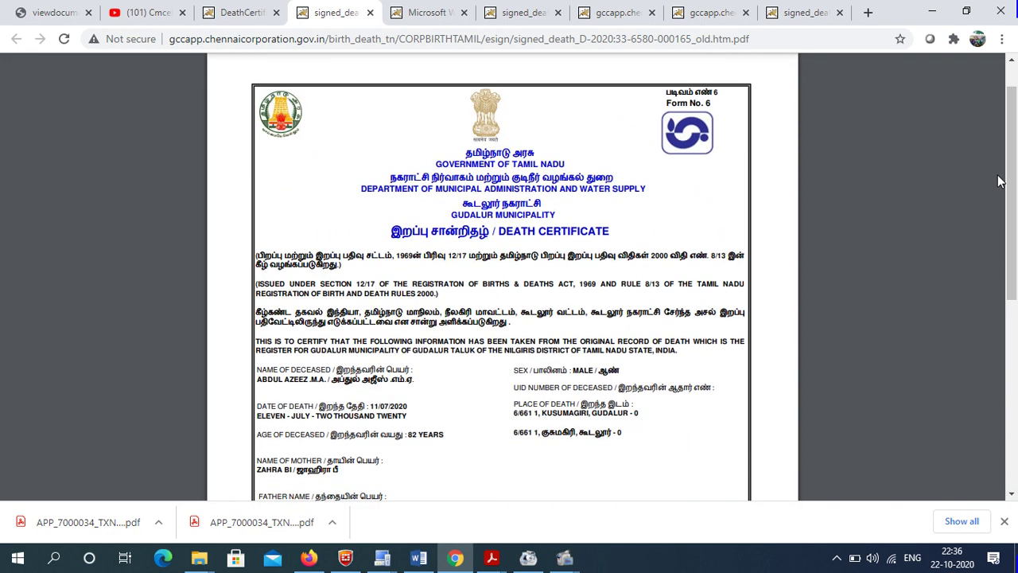
mouse_move(947, 76)
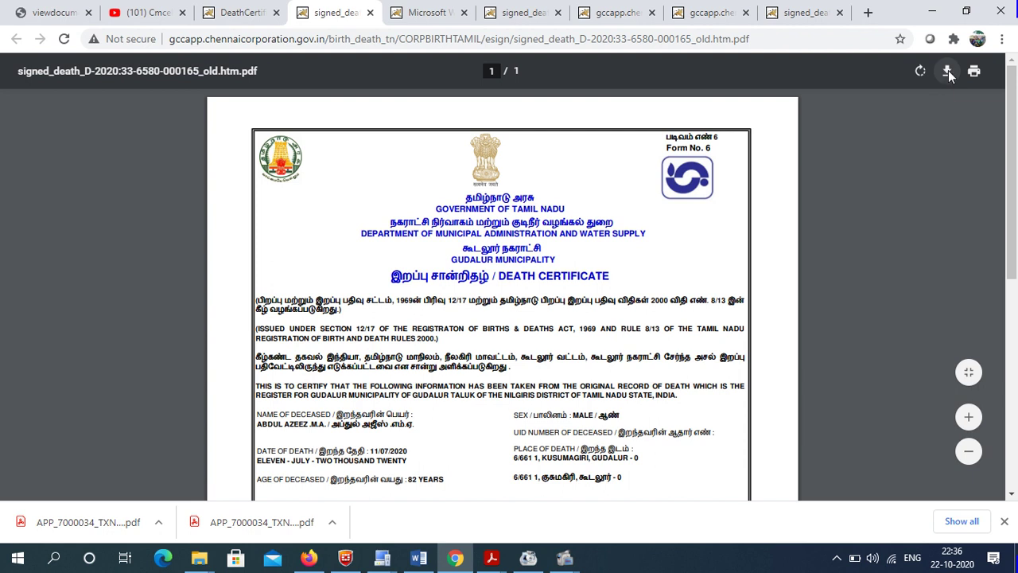
left_click(947, 72)
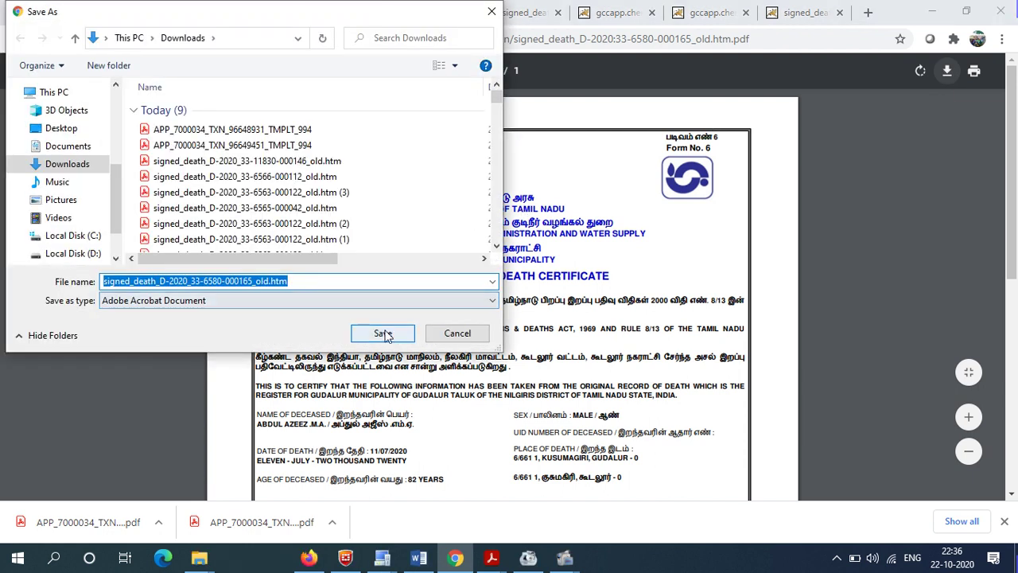
left_click(385, 335)
- Open the downloaded signed death certificate from the Downloads folder in Acrobat Reader
mouse_move(213, 557)
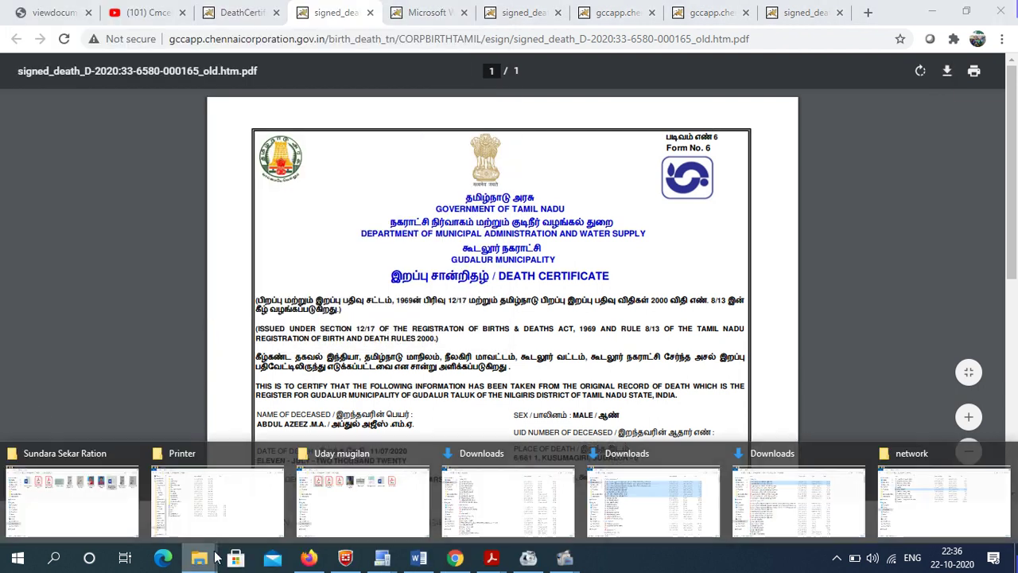
left_click(797, 498)
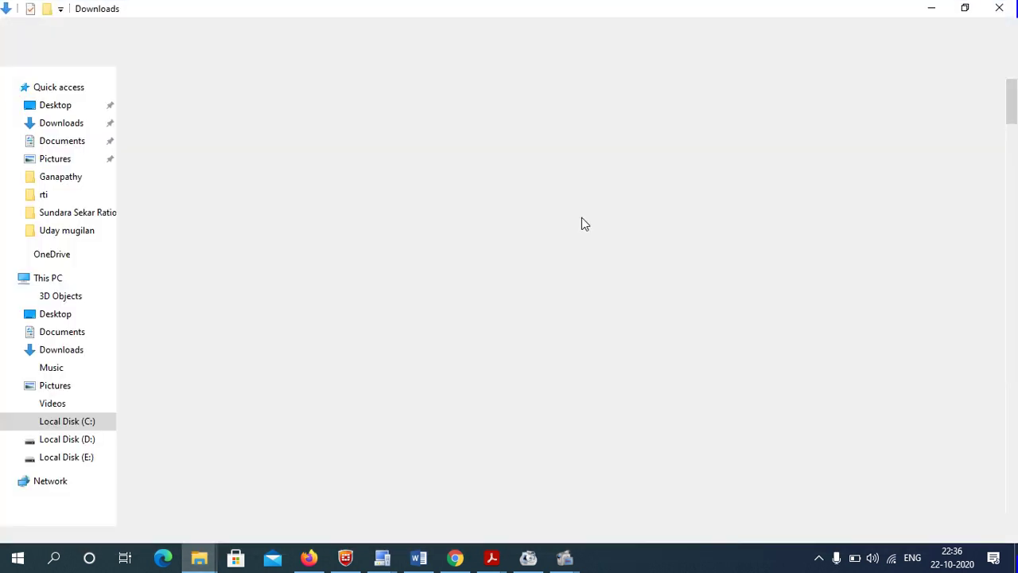
left_click(915, 49)
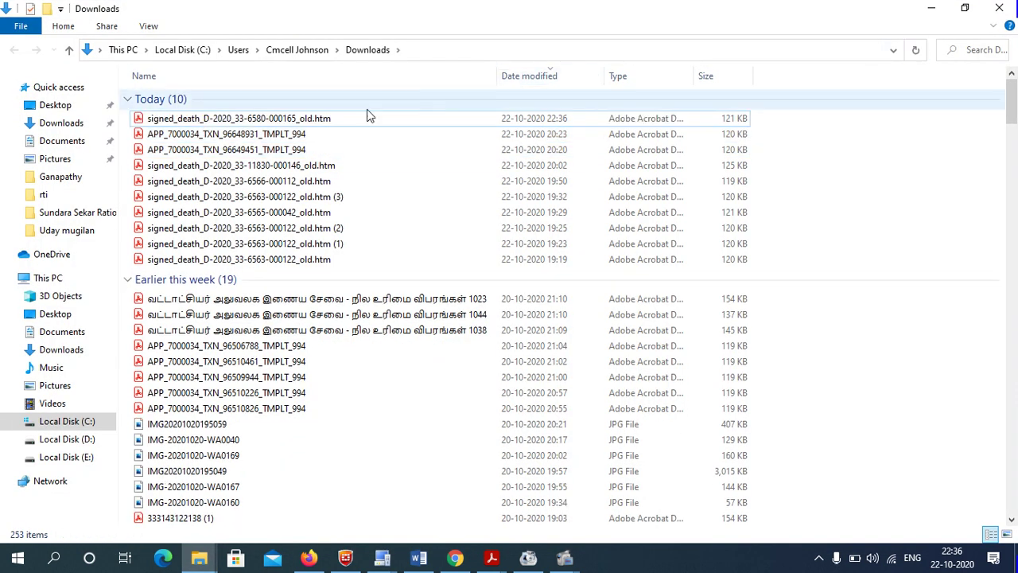
double_click(326, 119)
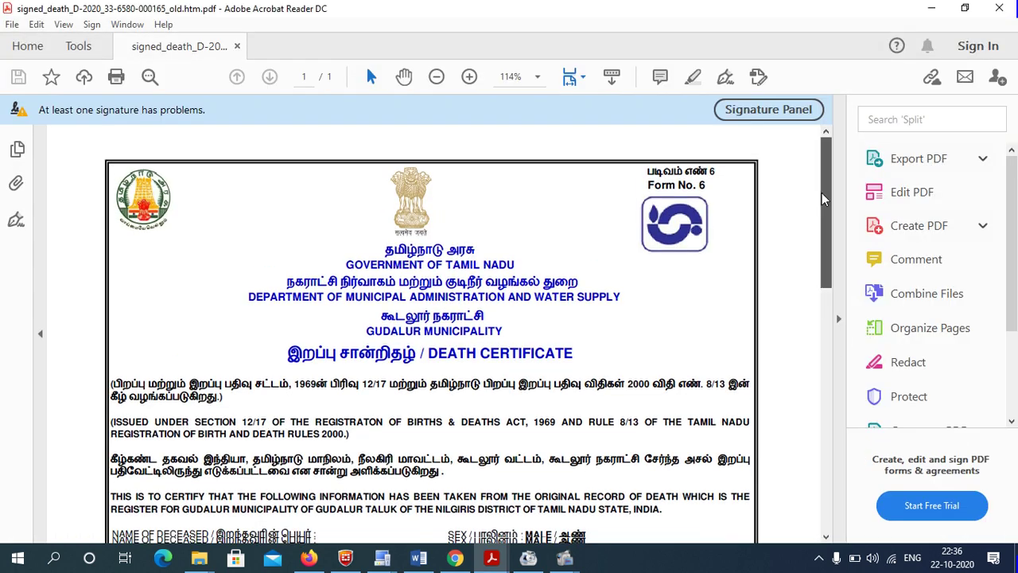
- Open the signer's certificate from the signature properties and add it to Trusted Certificates
left_click_drag(822, 193, 819, 437)
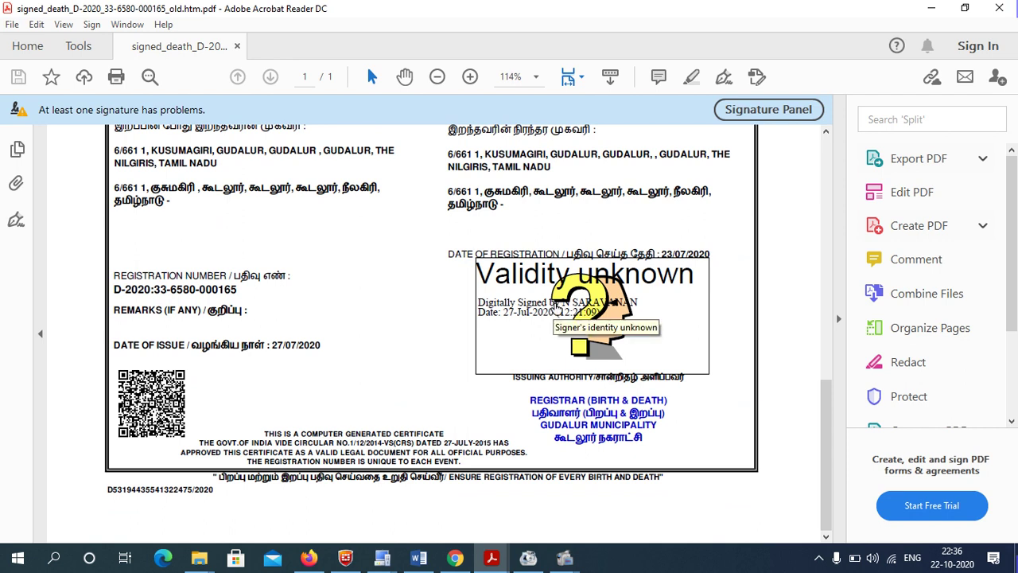
left_click(558, 310)
left_click(541, 334)
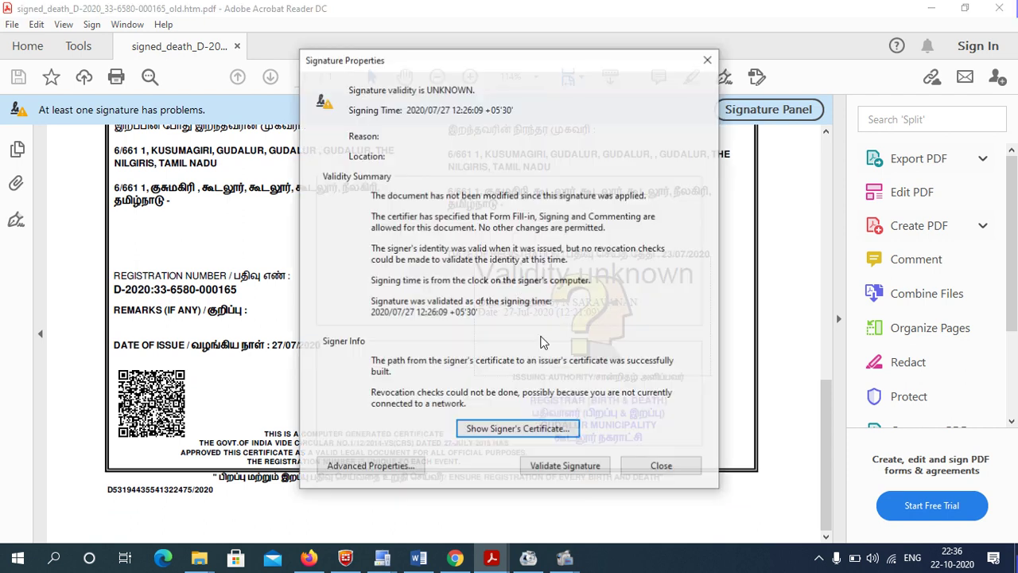
left_click(506, 435)
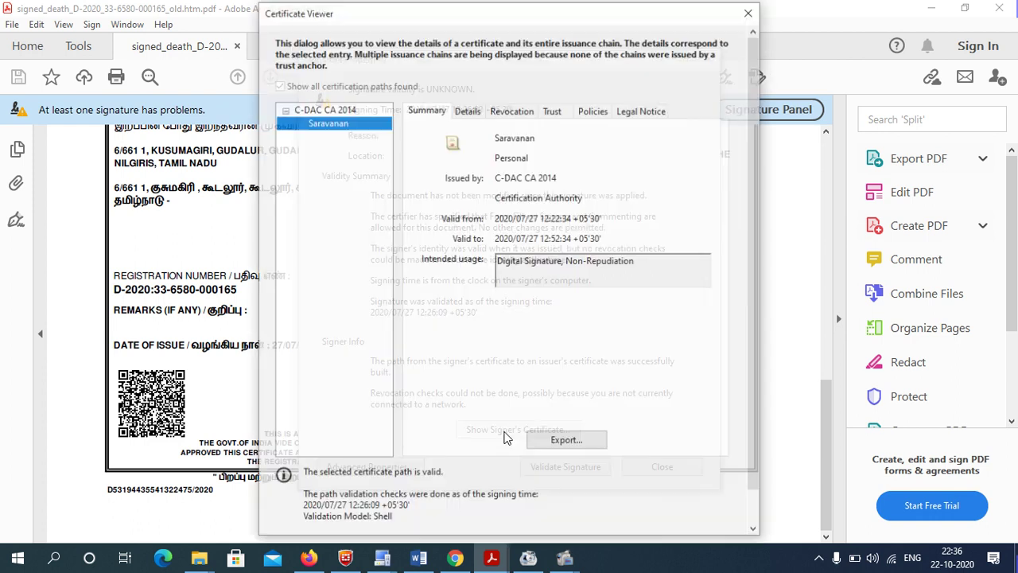
left_click(559, 111)
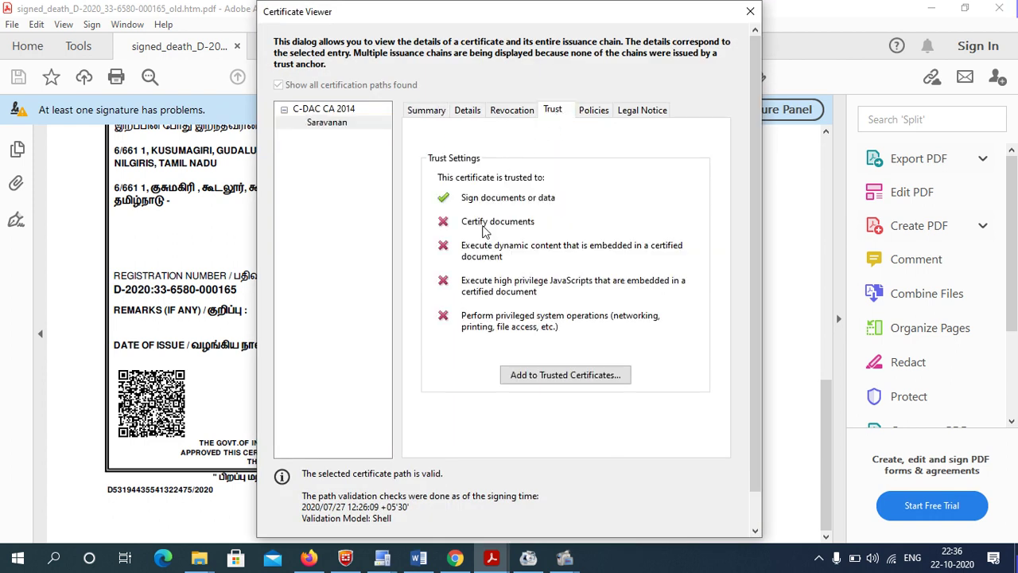
left_click(559, 375)
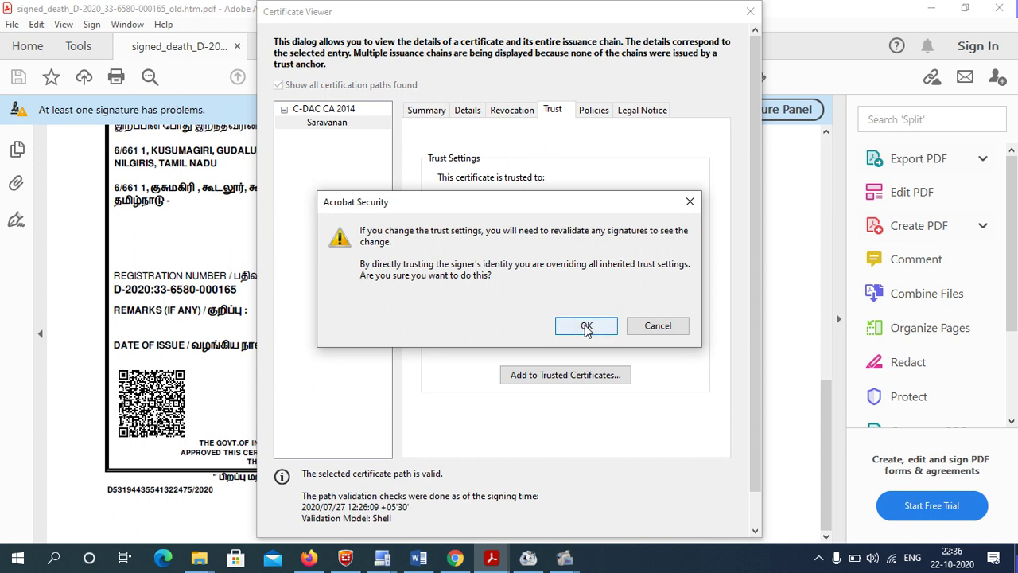
left_click(586, 328)
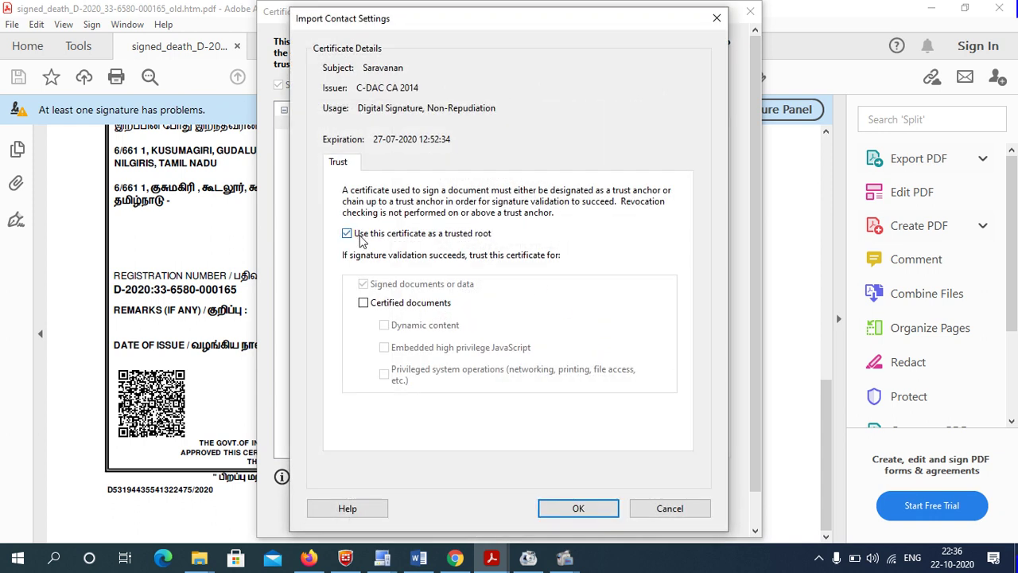
- Trust it for certified documents, dynamic content and high-privilege JavaScript, then revalidate the signature
left_click(364, 305)
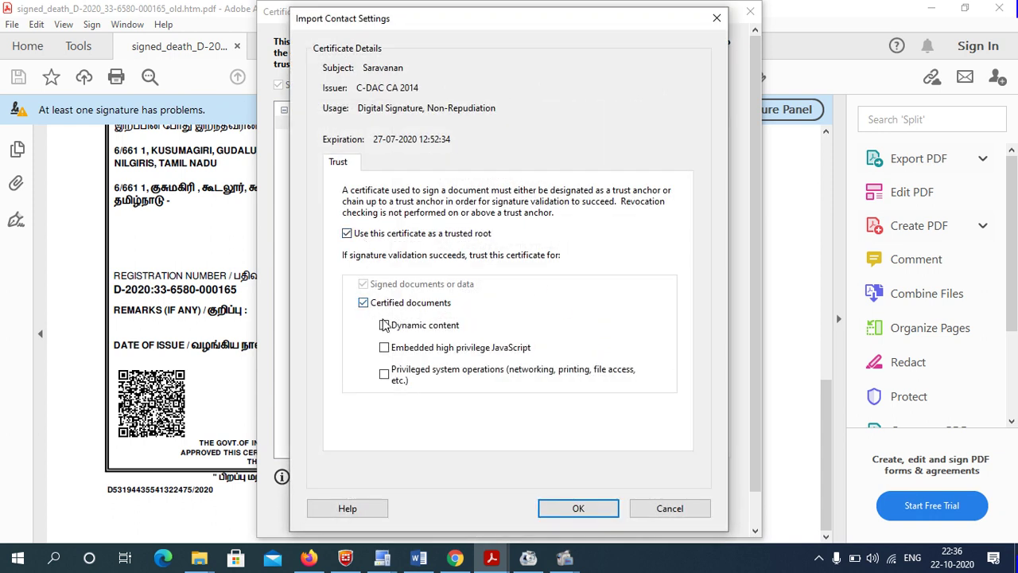
left_click(385, 325)
left_click(385, 348)
left_click(569, 512)
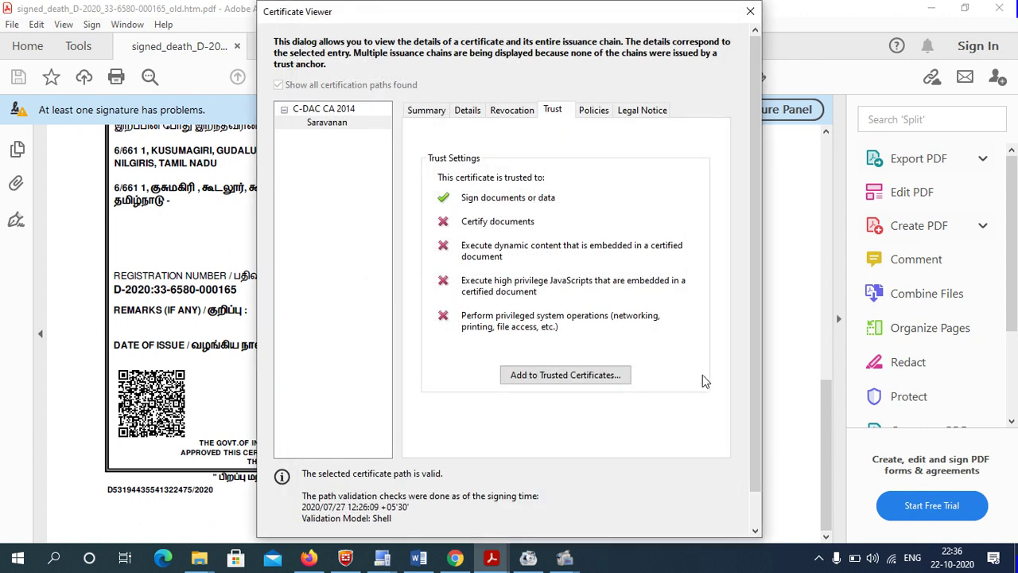
left_click_drag(752, 401, 751, 503)
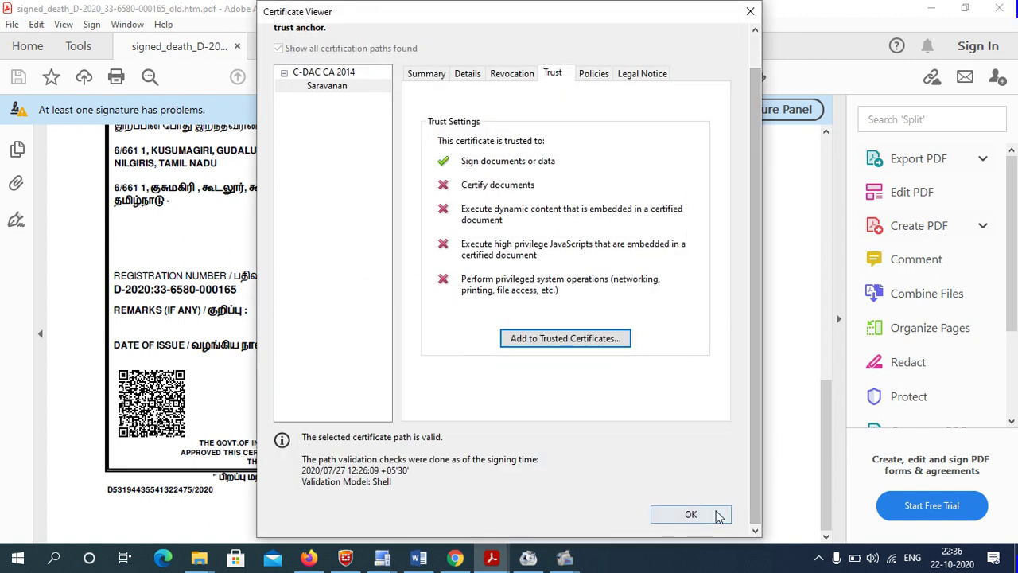
left_click(689, 513)
left_click(575, 467)
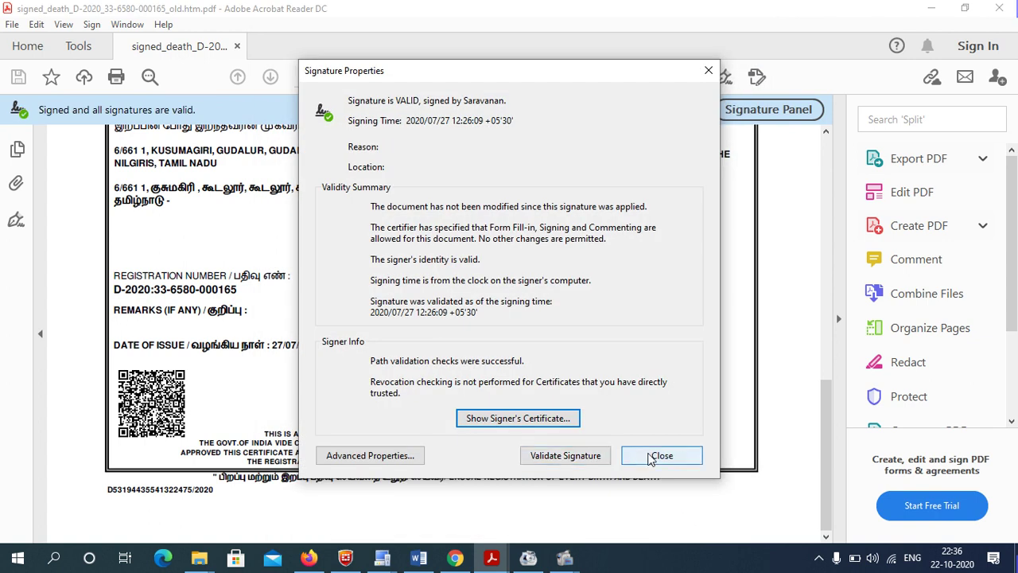
left_click(661, 456)
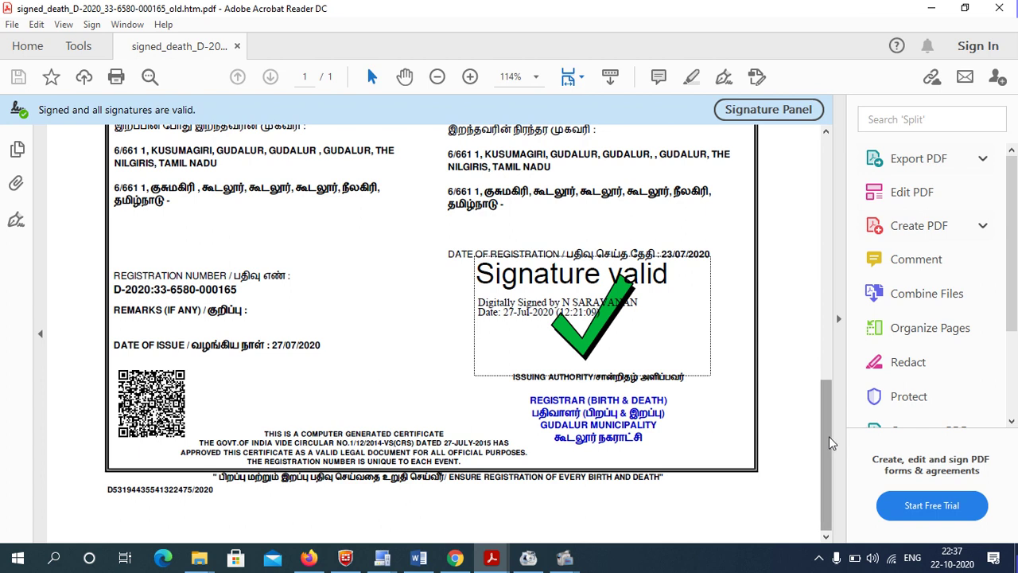
- Scroll through the PDF to review the Signature valid mark, then switch back to Chrome
left_click_drag(828, 427, 841, 192)
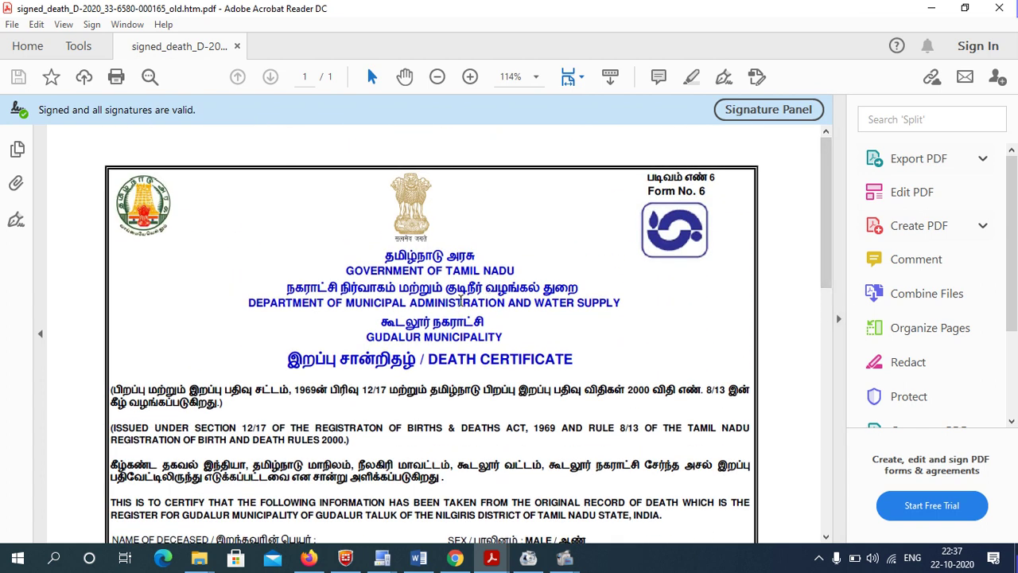
left_click_drag(821, 244, 849, 494)
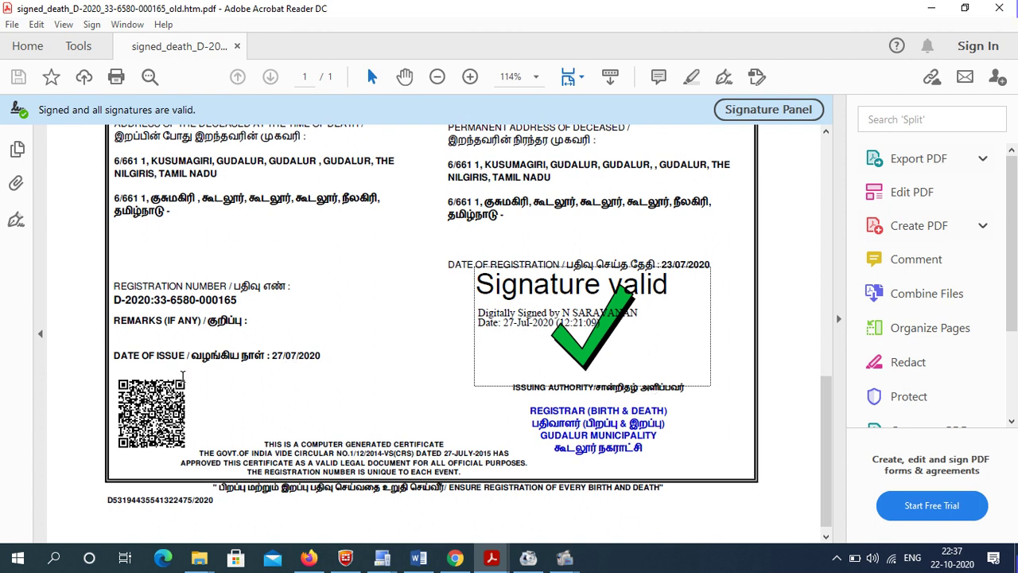
left_click_drag(824, 400, 840, 175)
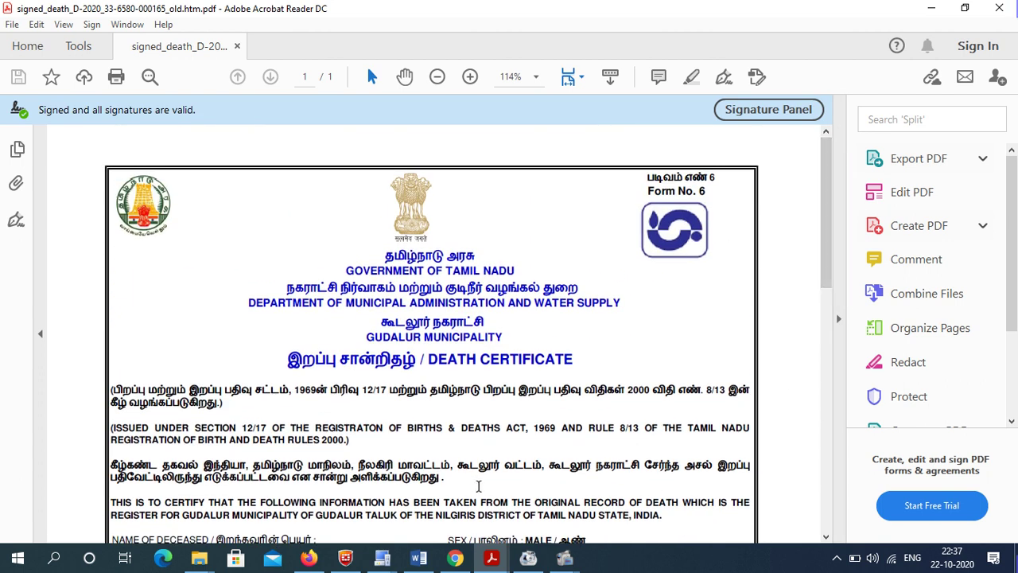
left_click(460, 566)
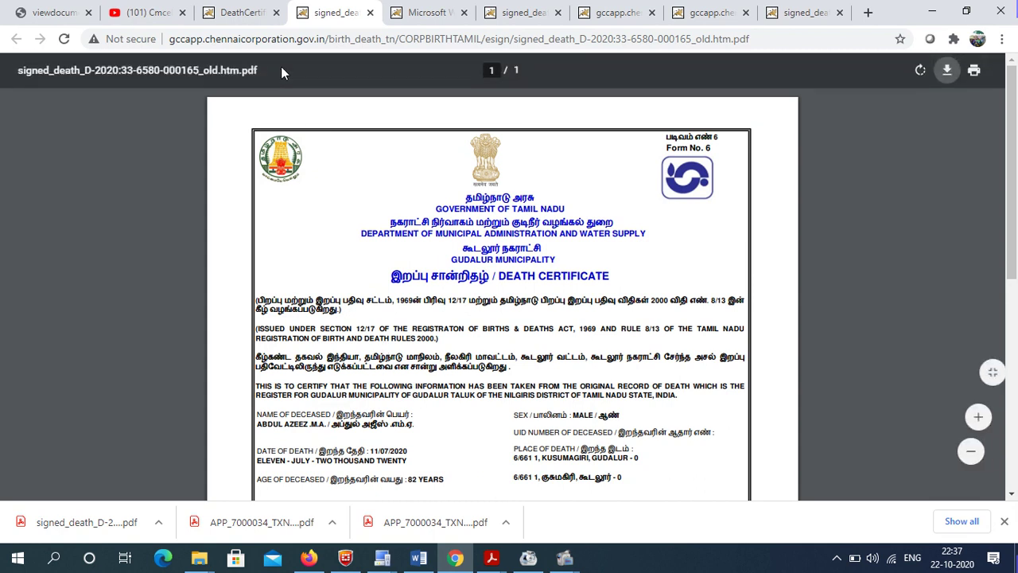
- Switch to the DeathCertificate tab and scroll up to the Death Certificate Search form
left_click(253, 10)
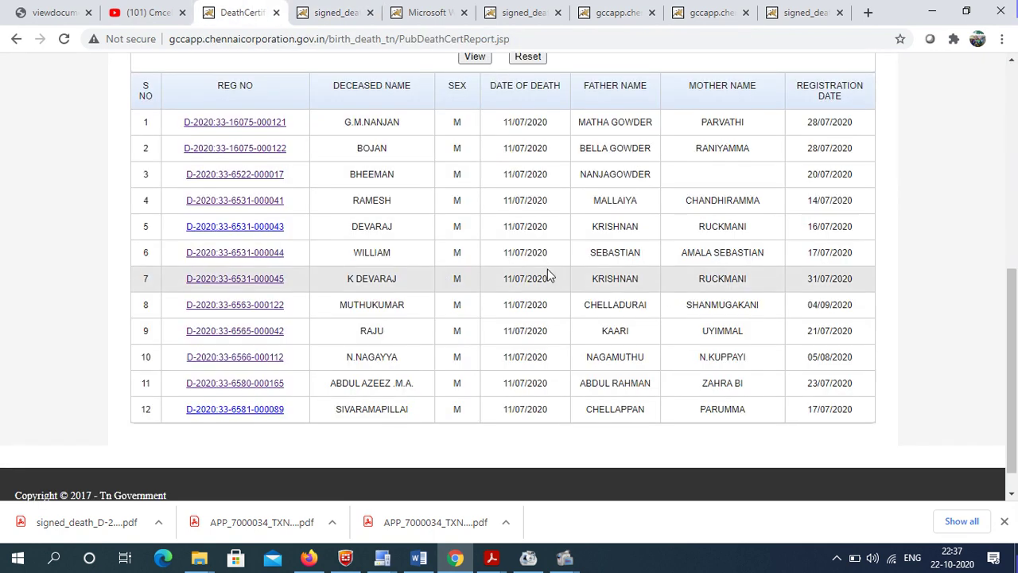
left_click_drag(1013, 324, 1013, 126)
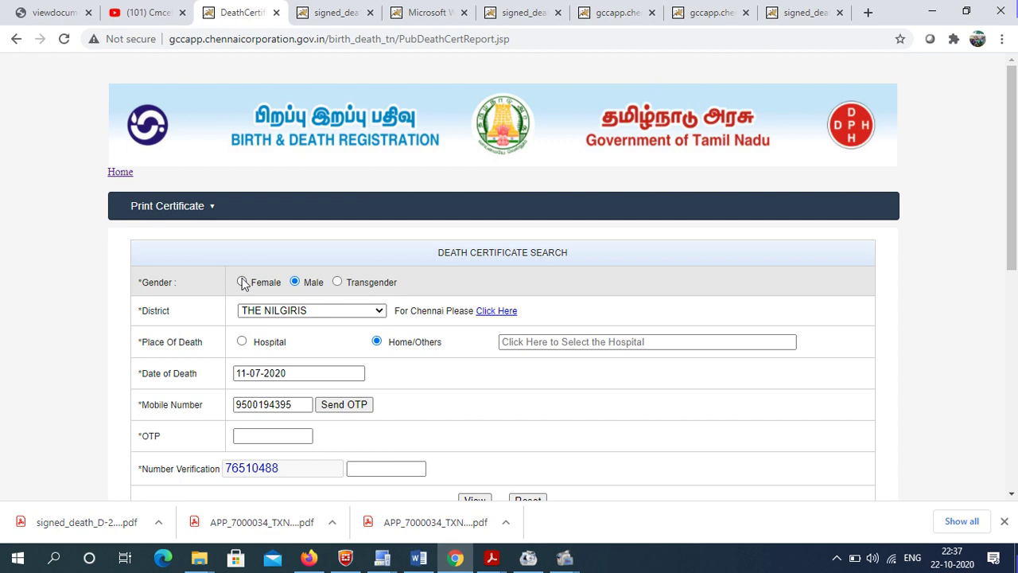
- Switch to the YouTube tab showing the channel's playlists
left_click(143, 11)
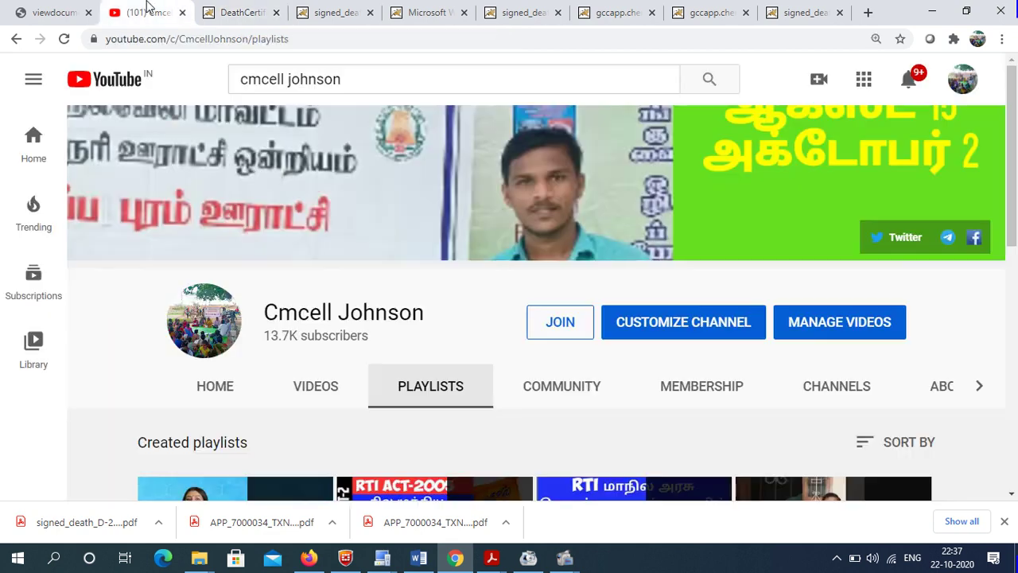